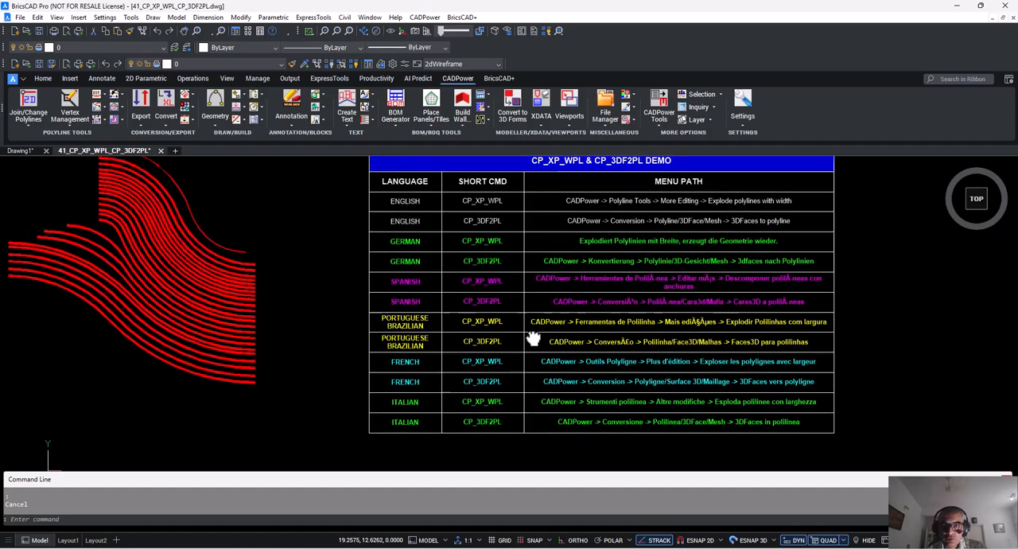
Examine the wide polylines of the filled profile and the group of wavy curves.
{"action": "scroll", "coordinate": [807, 376], "scroll_direction": "down", "scroll_amount": 2}
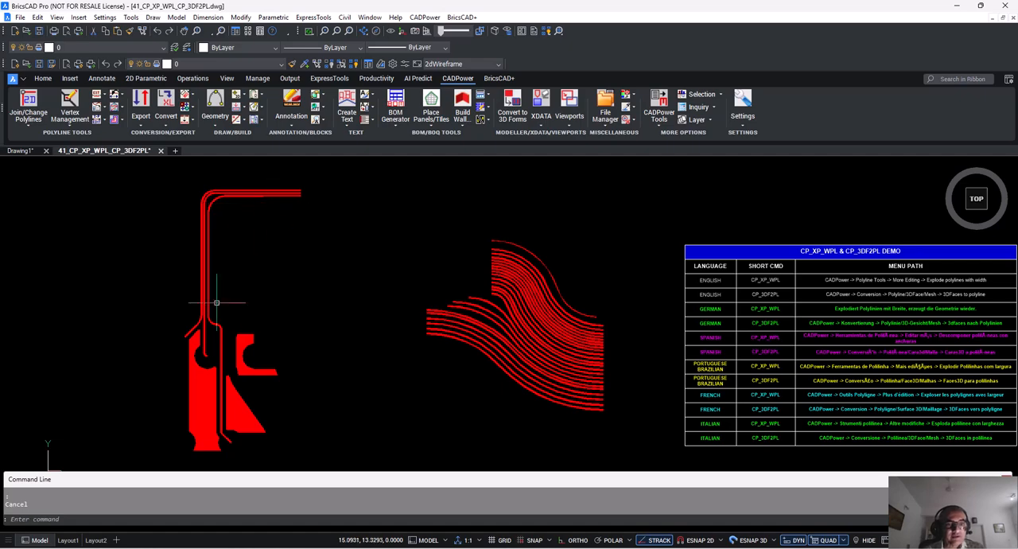
{"action": "scroll", "coordinate": [207, 364], "scroll_direction": "up", "scroll_amount": 4}
{"action": "scroll", "coordinate": [208, 364], "scroll_direction": "down", "scroll_amount": 3}
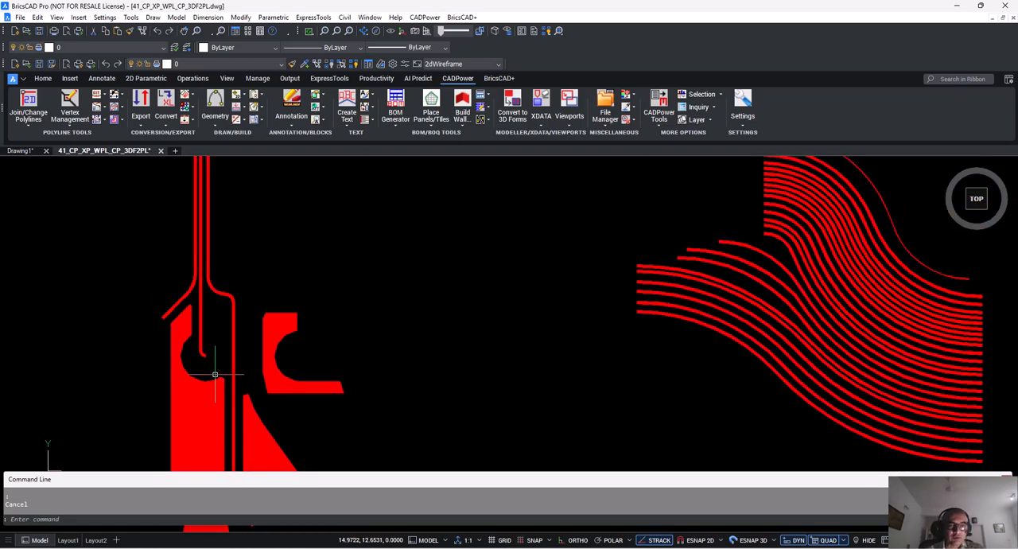
{"action": "scroll", "coordinate": [538, 243], "scroll_direction": "up", "scroll_amount": 3}
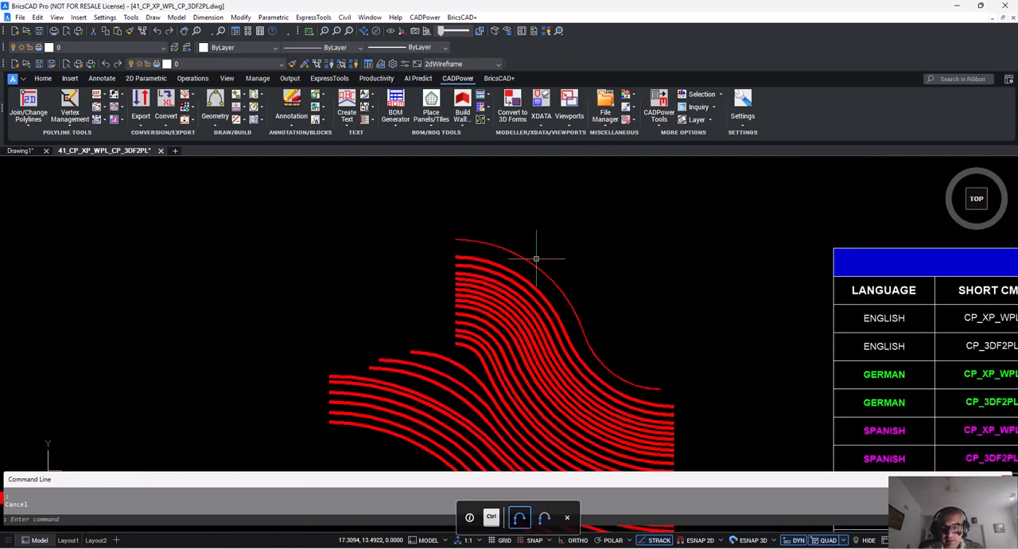
{"action": "scroll", "coordinate": [535, 258], "scroll_direction": "up", "scroll_amount": 2}
{"action": "scroll", "coordinate": [536, 259], "scroll_direction": "up", "scroll_amount": 1}
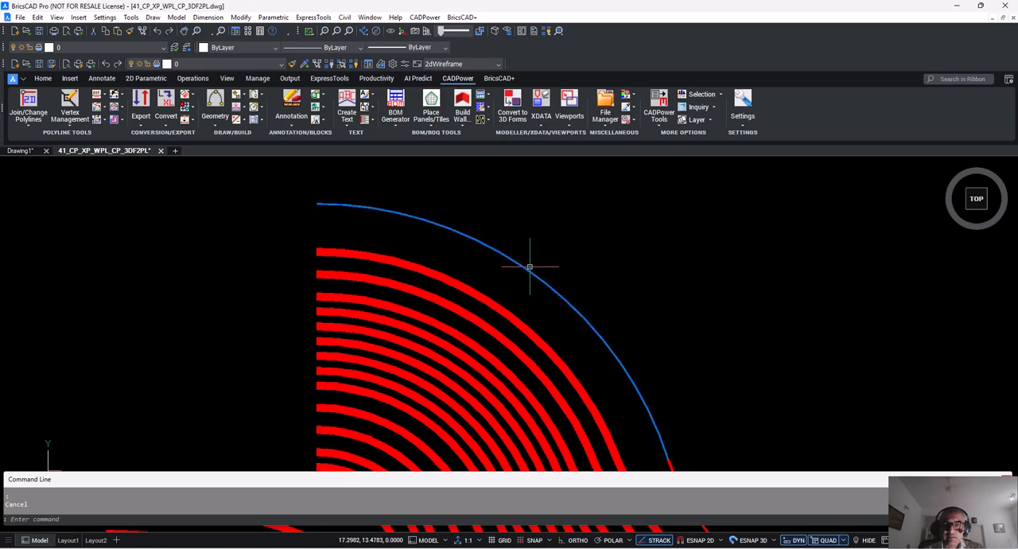
Inspect the two outermost curves of the wavy polyline group by selecting both, and clear the selection.
{"action": "key", "text": "ctrl"}
{"action": "left_click", "coordinate": [529, 269]}
{"action": "scroll", "coordinate": [465, 284], "scroll_direction": "up", "scroll_amount": 3}
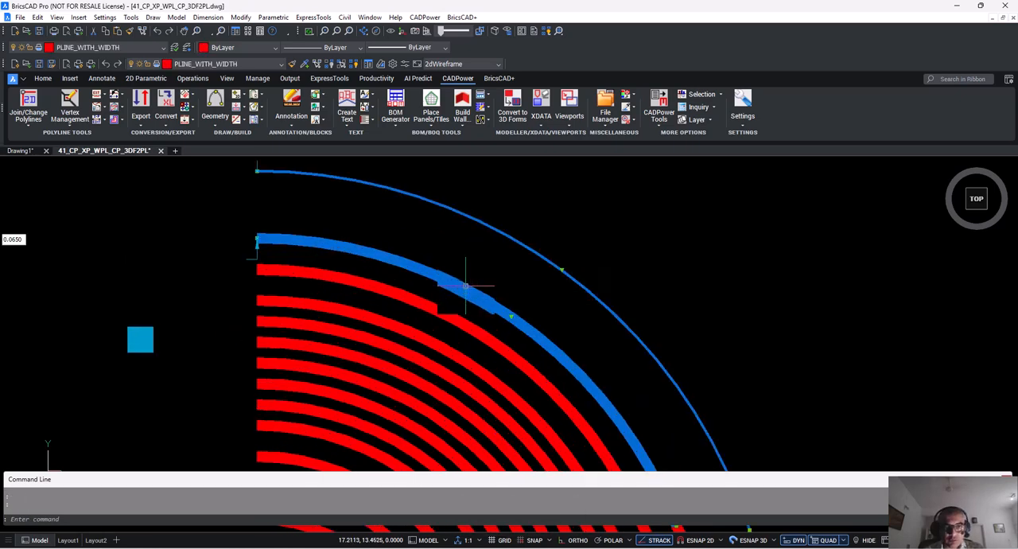
{"action": "middle_click_drag", "start_coordinate": [491, 272], "coordinate": [495, 267]}
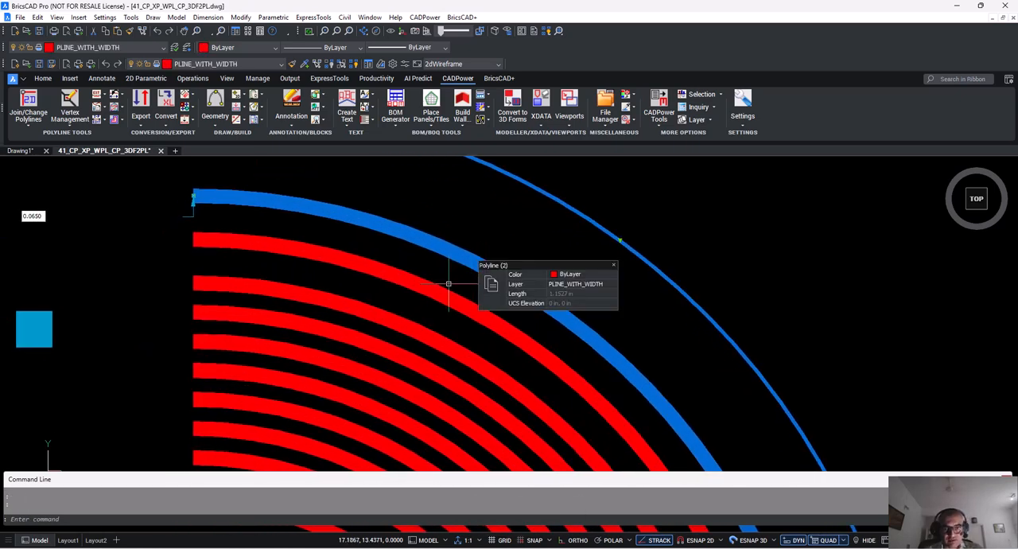
{"action": "scroll", "coordinate": [424, 285], "scroll_direction": "down", "scroll_amount": 3}
{"action": "middle_click_drag", "start_coordinate": [409, 289], "coordinate": [424, 268]}
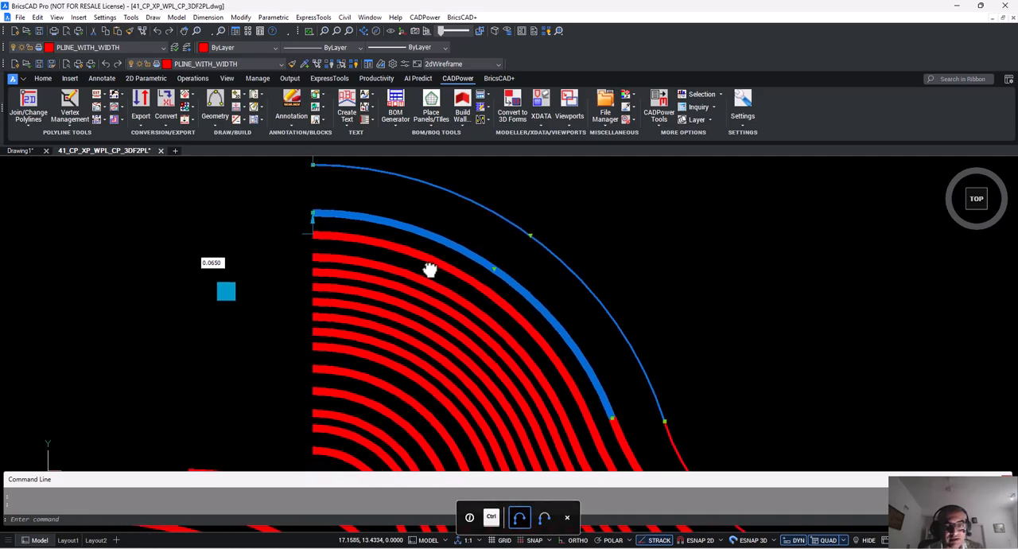
{"action": "scroll", "coordinate": [329, 262], "scroll_direction": "up", "scroll_amount": 3}
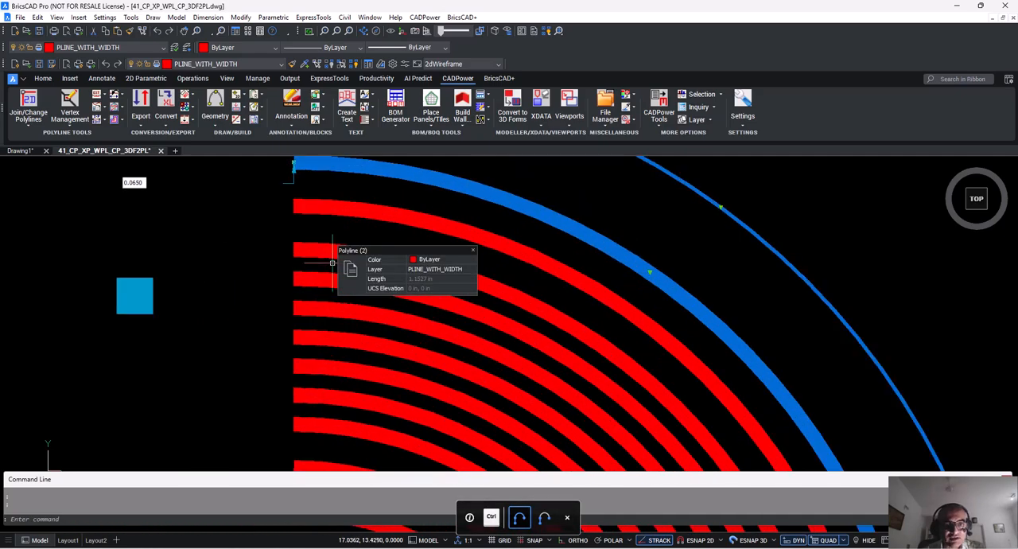
{"action": "key", "text": "Escape"}
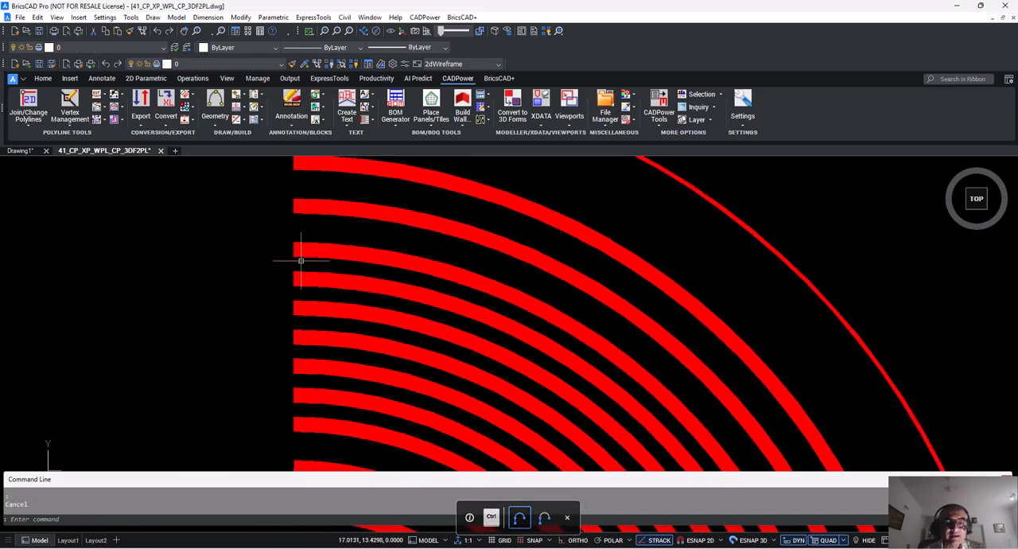
Copy the small wide arc segment at the profile's bend to the empty space above the C-shaped piece.
{"action": "scroll", "coordinate": [358, 263], "scroll_direction": "down", "scroll_amount": 3}
{"action": "scroll", "coordinate": [359, 263], "scroll_direction": "down", "scroll_amount": 5}
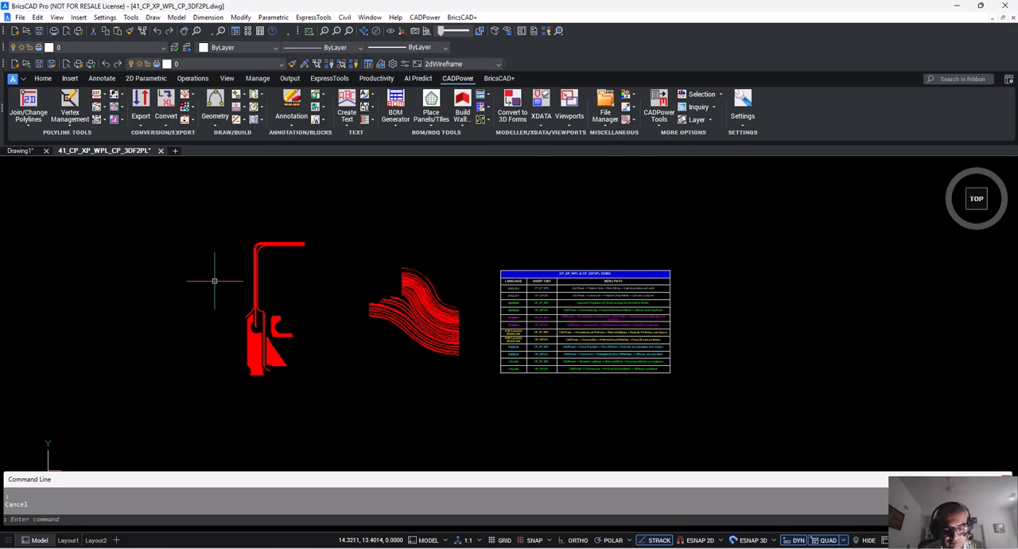
{"action": "scroll", "coordinate": [231, 309], "scroll_direction": "up", "scroll_amount": 5}
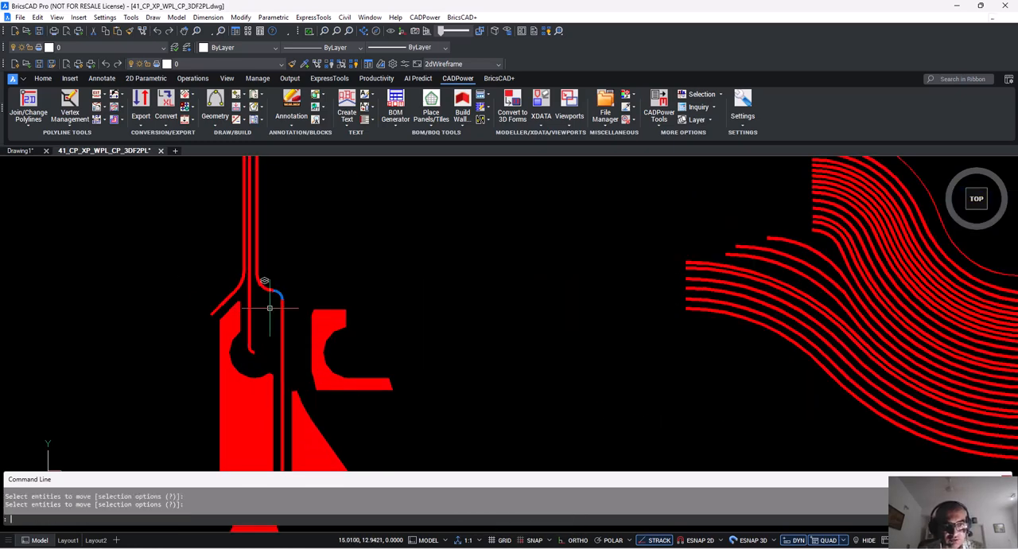
{"action": "left_click", "coordinate": [271, 306]}
{"action": "key", "text": "Escape"}
{"action": "type", "text": "cp"}
{"action": "key", "text": "Return"}
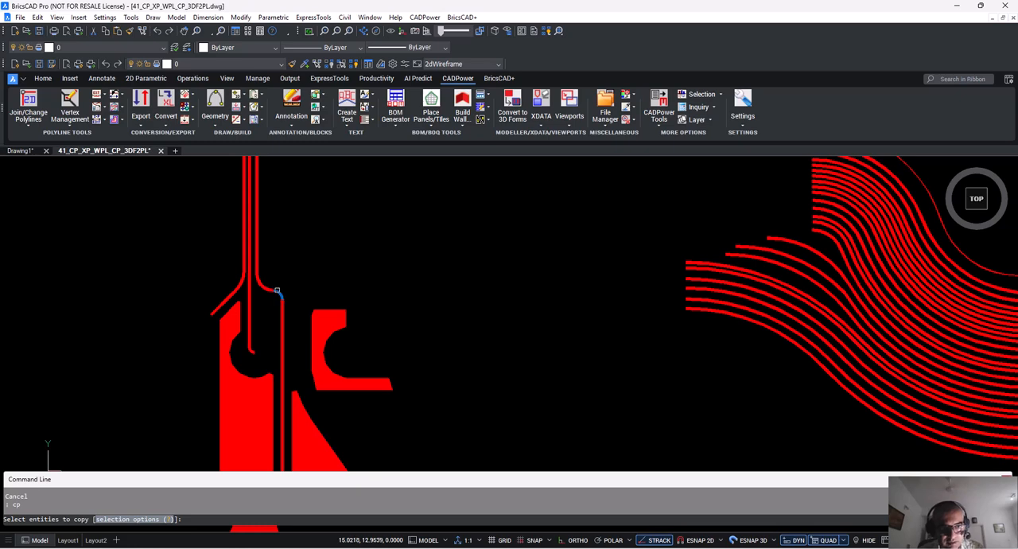
{"action": "left_click", "coordinate": [278, 291]}
{"action": "key", "text": "Return"}
{"action": "left_click", "coordinate": [291, 293]}
{"action": "left_click", "coordinate": [404, 244]}
{"action": "key", "text": "Escape"}
Explode the copied wide arc segment with the standard Explode command.
{"action": "type", "text": "ex"}
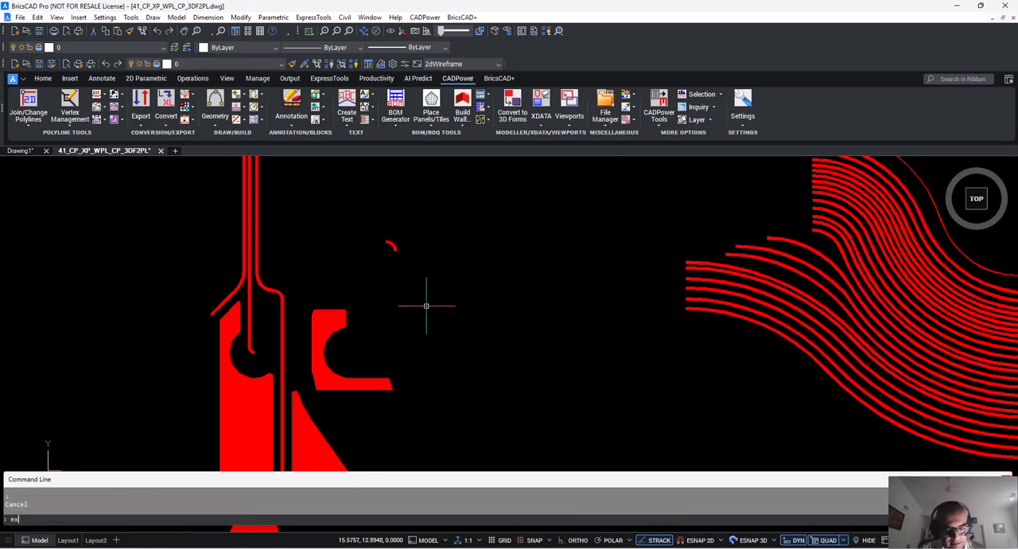
{"action": "type", "text": "plode"}
{"action": "key", "text": "Return"}
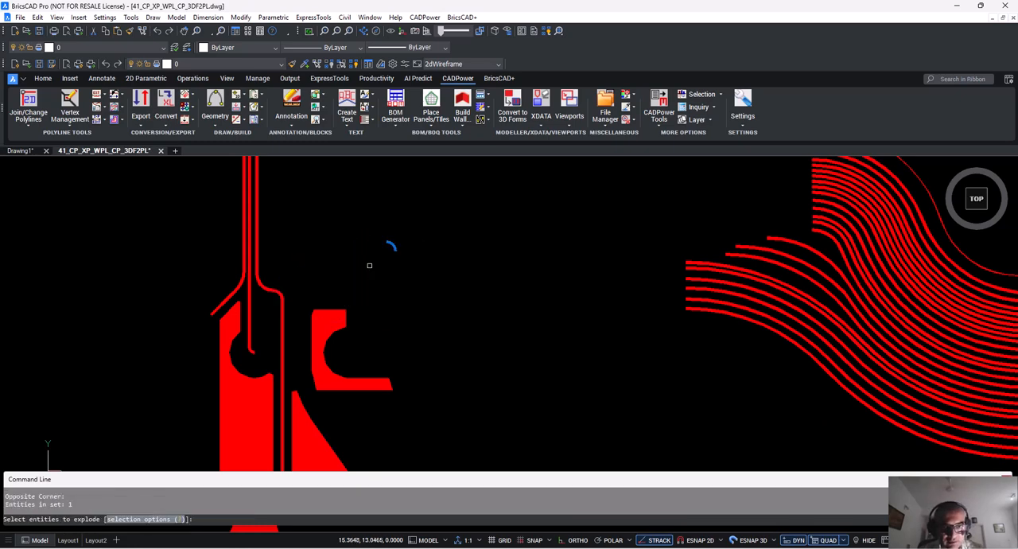
{"action": "left_click", "coordinate": [392, 247]}
{"action": "scroll", "coordinate": [387, 239], "scroll_direction": "up", "scroll_amount": 5}
{"action": "key", "text": "Return"}
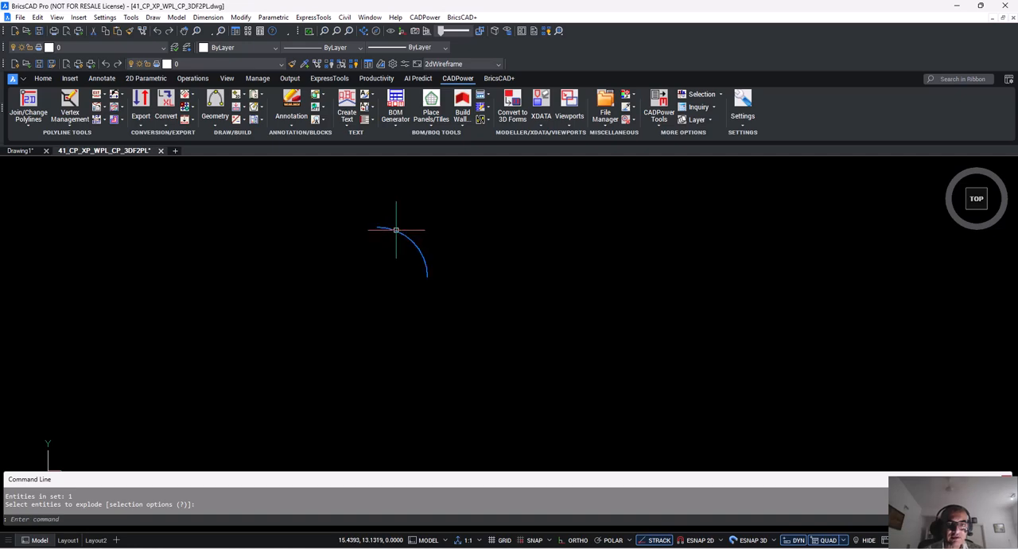
Check the entity properties of the exploded arc copy and clear the selection.
{"action": "scroll", "coordinate": [373, 255], "scroll_direction": "down", "scroll_amount": 2}
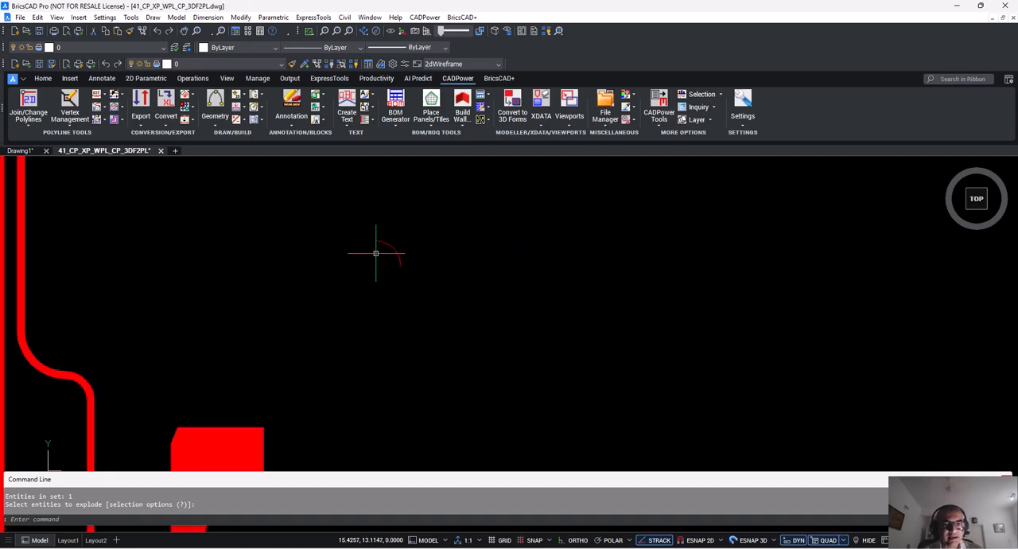
{"action": "left_click", "coordinate": [379, 240]}
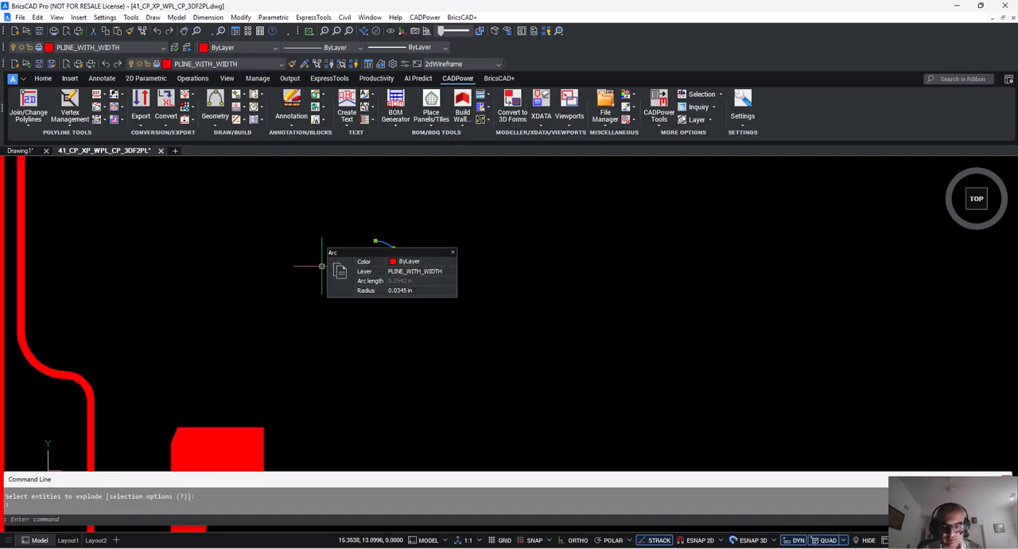
{"action": "key", "text": "Escape"}
Examine the solid-filled pieces and the wide line segments of the profile.
{"action": "scroll", "coordinate": [318, 274], "scroll_direction": "down", "scroll_amount": 4}
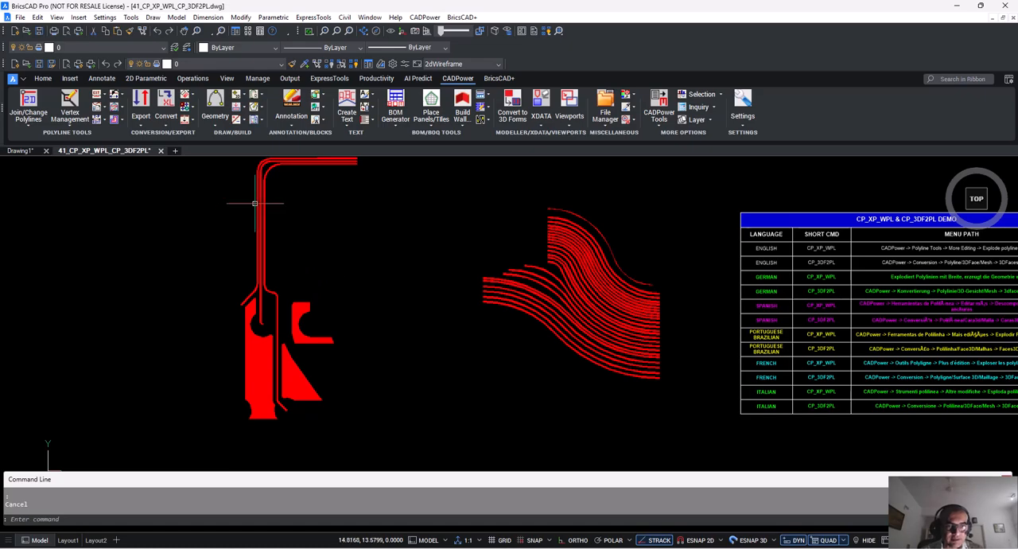
{"action": "scroll", "coordinate": [270, 213], "scroll_direction": "down", "scroll_amount": 1}
{"action": "middle_click_drag", "start_coordinate": [297, 223], "coordinate": [195, 290]}
{"action": "scroll", "coordinate": [147, 338], "scroll_direction": "up", "scroll_amount": 2}
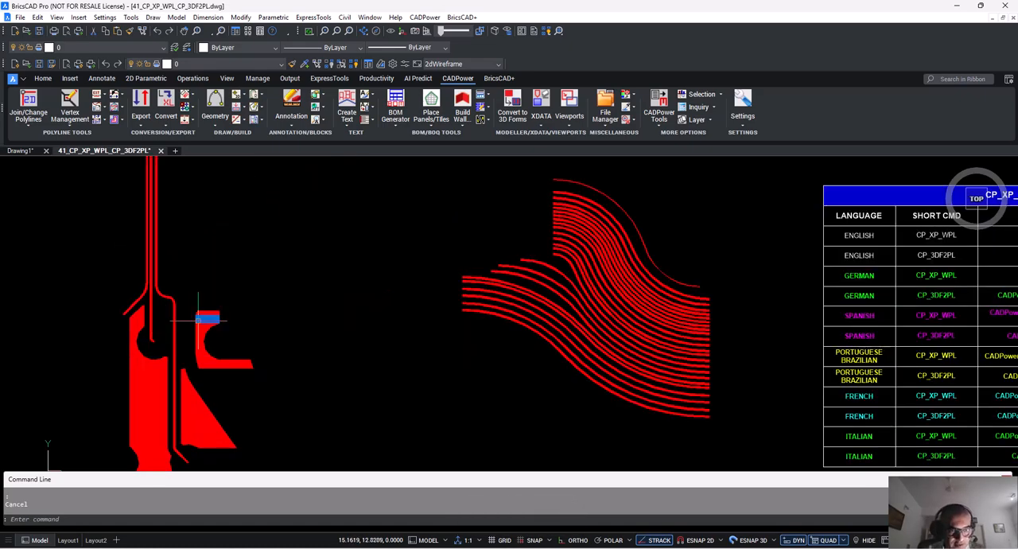
{"action": "scroll", "coordinate": [161, 288], "scroll_direction": "up", "scroll_amount": 3, "text": "ctrl"}
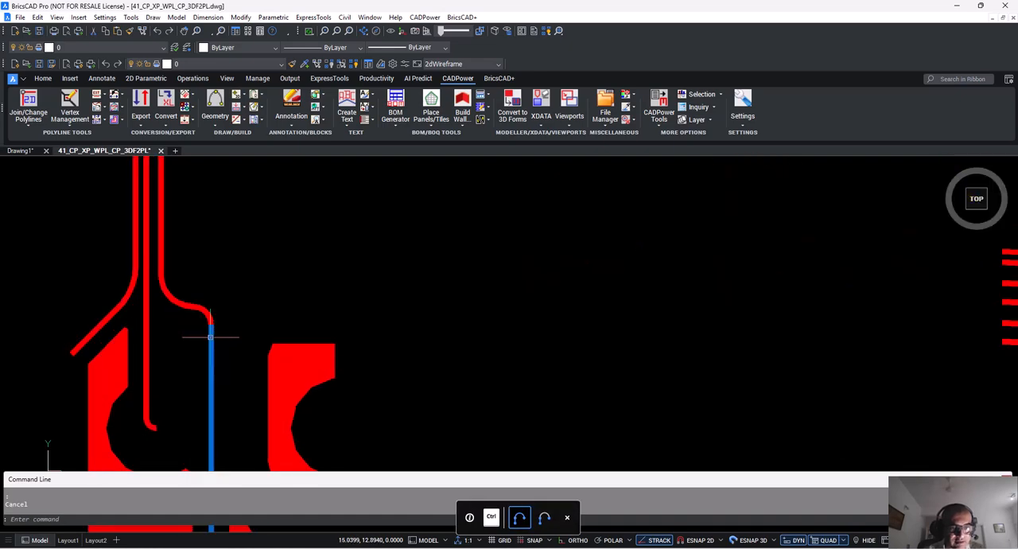
{"action": "scroll", "coordinate": [198, 311], "scroll_direction": "down", "scroll_amount": 5, "text": "ctrl"}
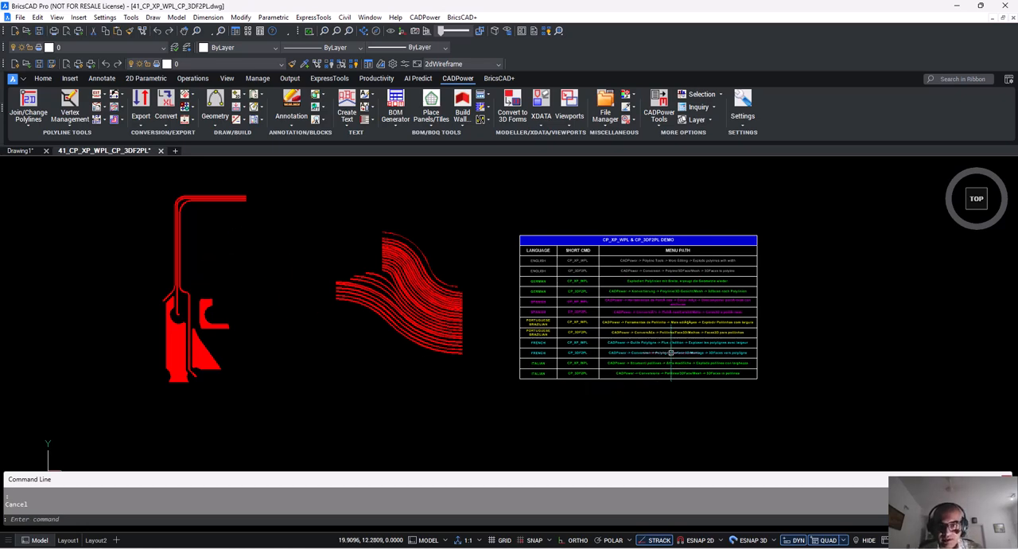
Review the command reference table and the operating languages offered by CADPower, and dismiss the language choice.
{"action": "scroll", "coordinate": [559, 282], "scroll_direction": "up", "scroll_amount": 2}
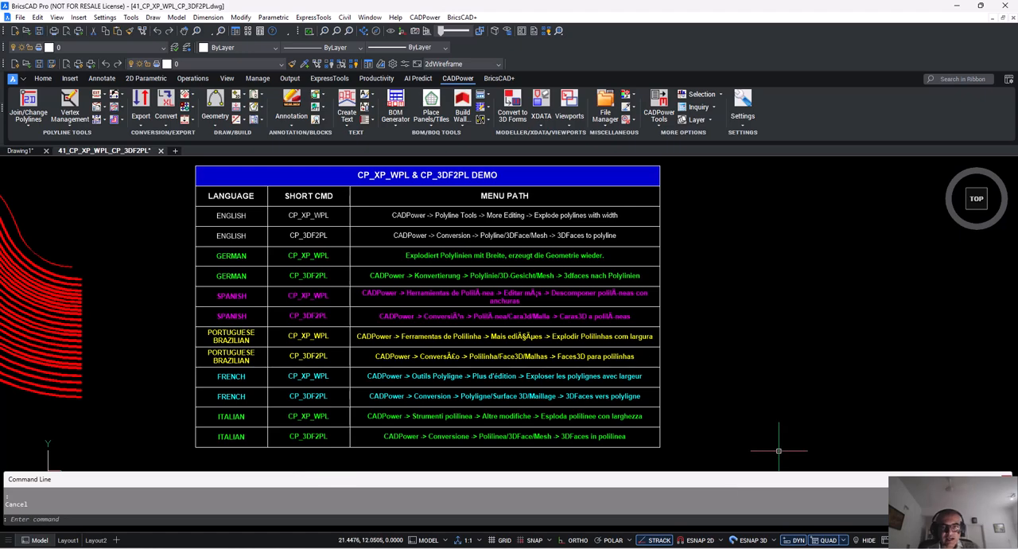
{"action": "left_click", "coordinate": [425, 17]}
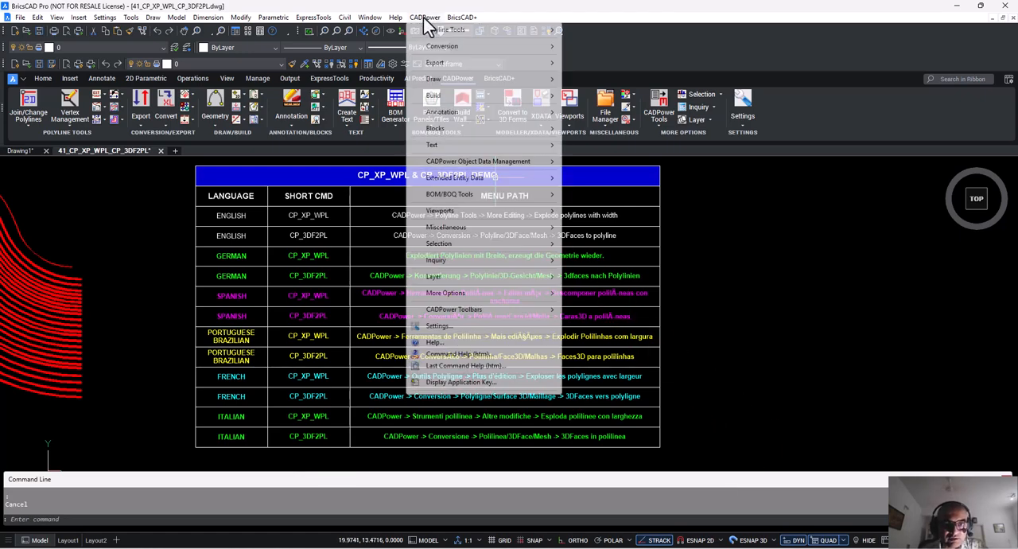
{"action": "mouse_move", "coordinate": [459, 294]}
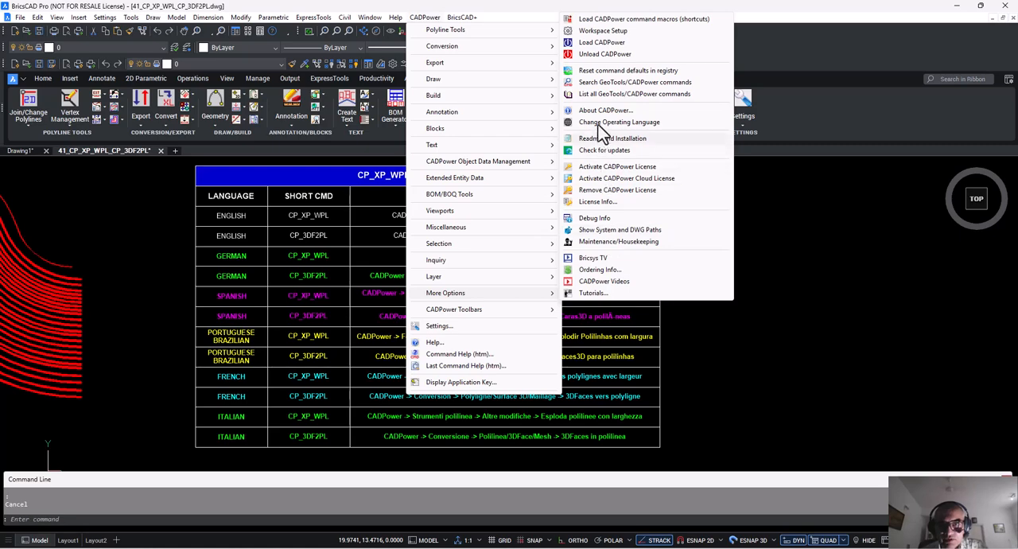
{"action": "left_click", "coordinate": [600, 124]}
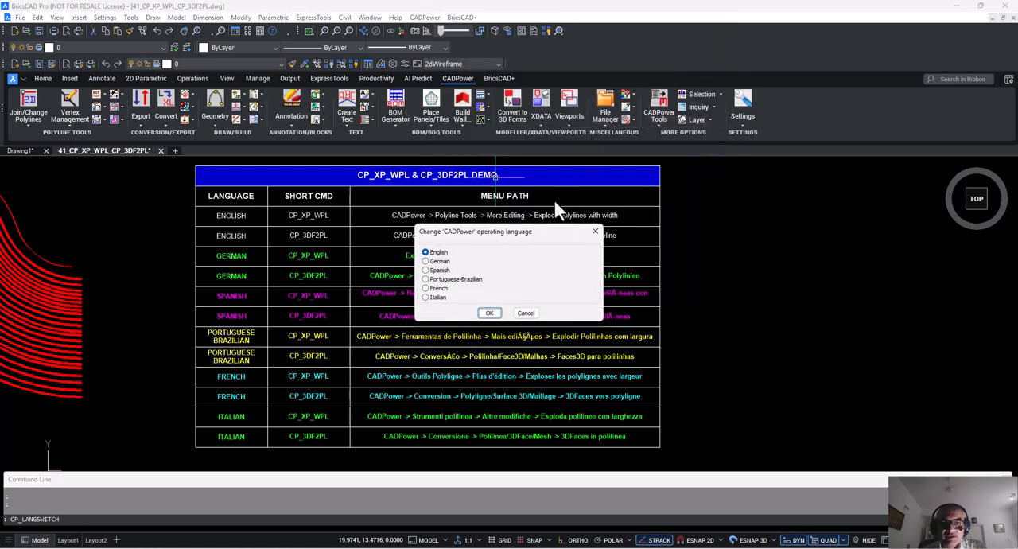
{"action": "left_click", "coordinate": [525, 312]}
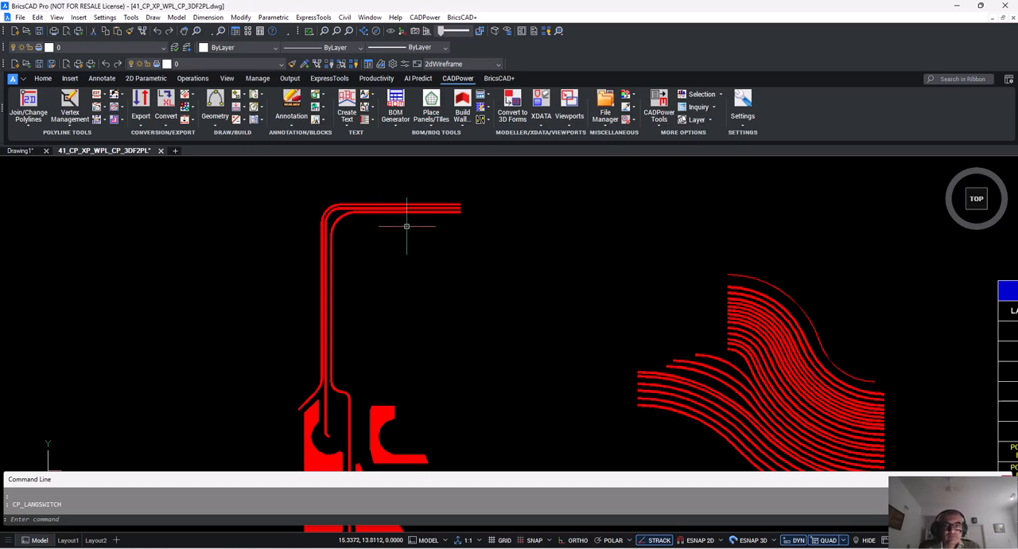
Inspect the inner polyline at the profile's upper bend and locate the "Break polyline, keep (arc) width info" command.
{"action": "left_click", "coordinate": [400, 212]}
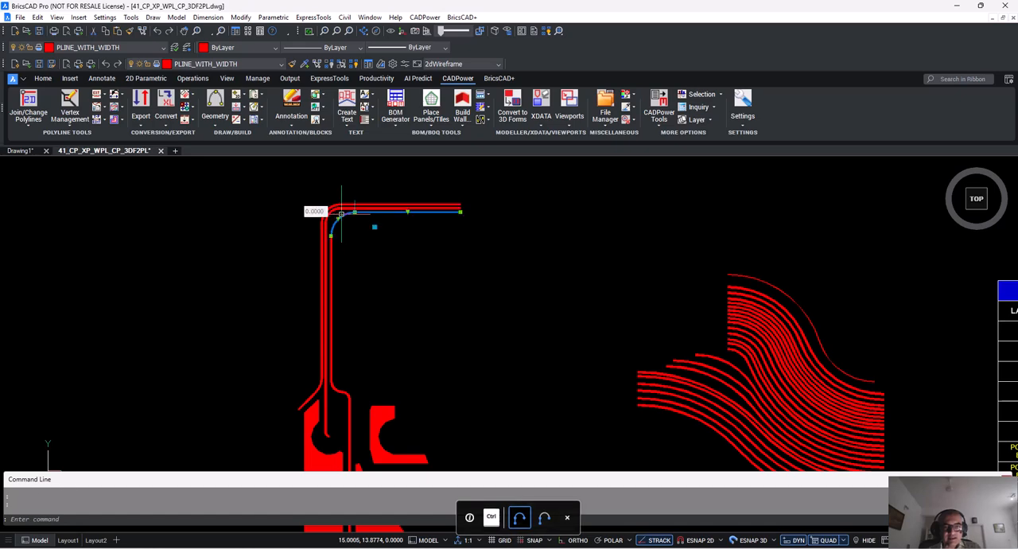
{"action": "key", "text": "Escape"}
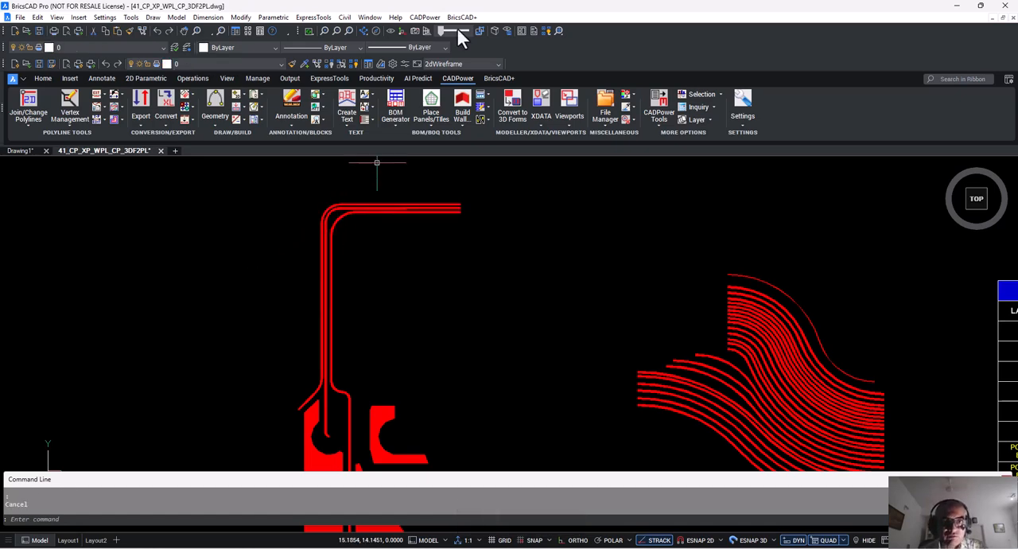
{"action": "left_click", "coordinate": [426, 17]}
{"action": "mouse_move", "coordinate": [443, 32]}
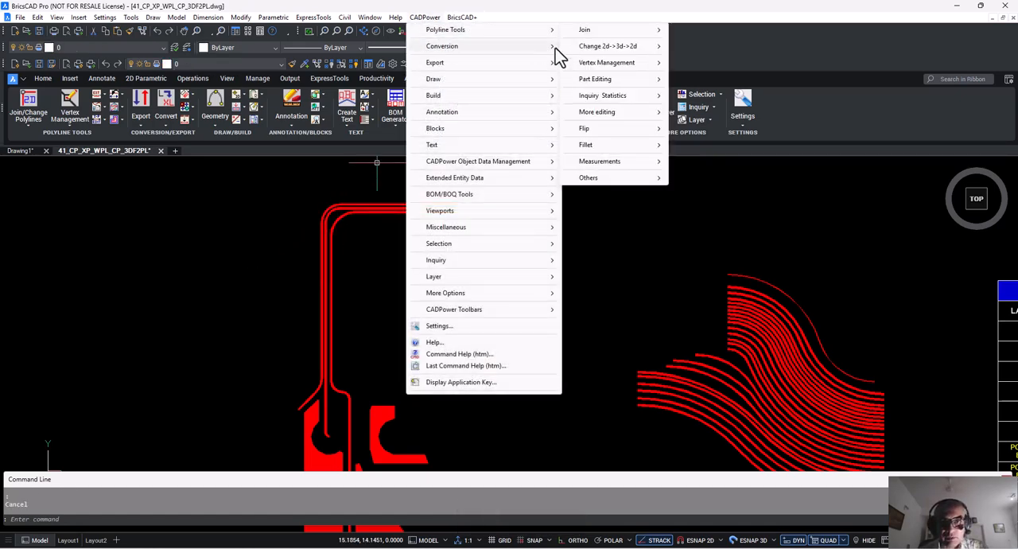
{"action": "mouse_move", "coordinate": [612, 178]}
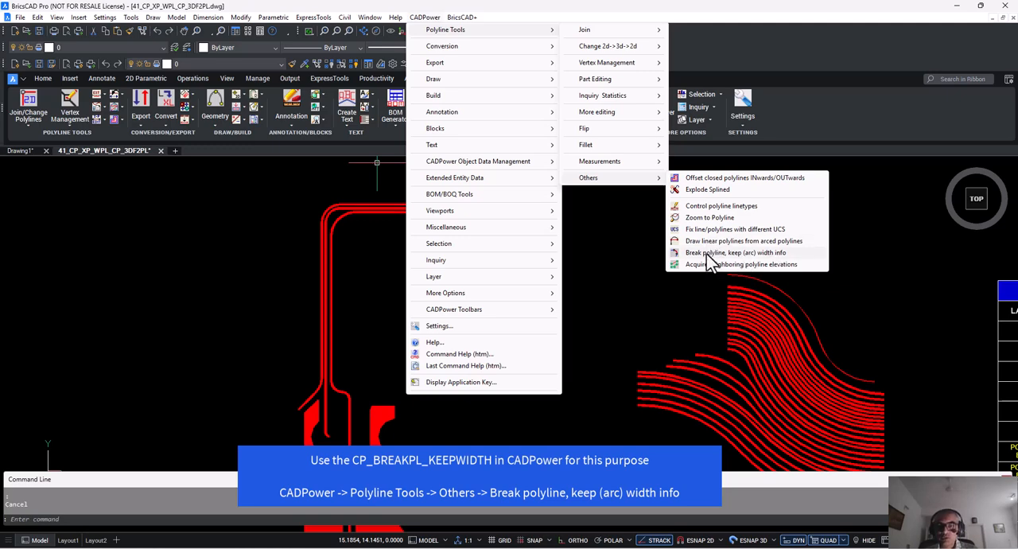
{"action": "left_click", "coordinate": [318, 274]}
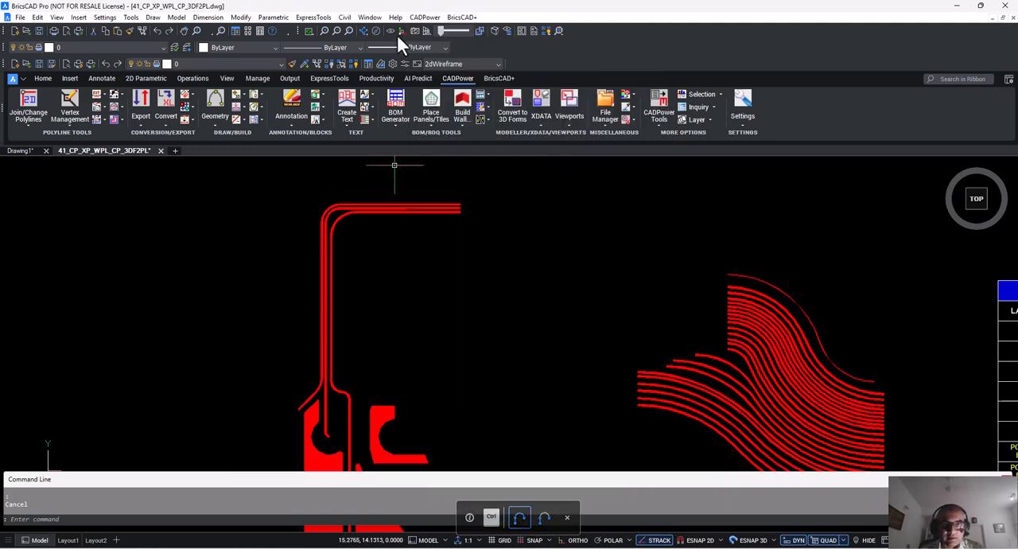
Locate the "Explode Polylines with width" command among the CADPower polyline editing tools.
{"action": "scroll", "coordinate": [390, 182], "scroll_direction": "down", "scroll_amount": 5, "text": "ctrl"}
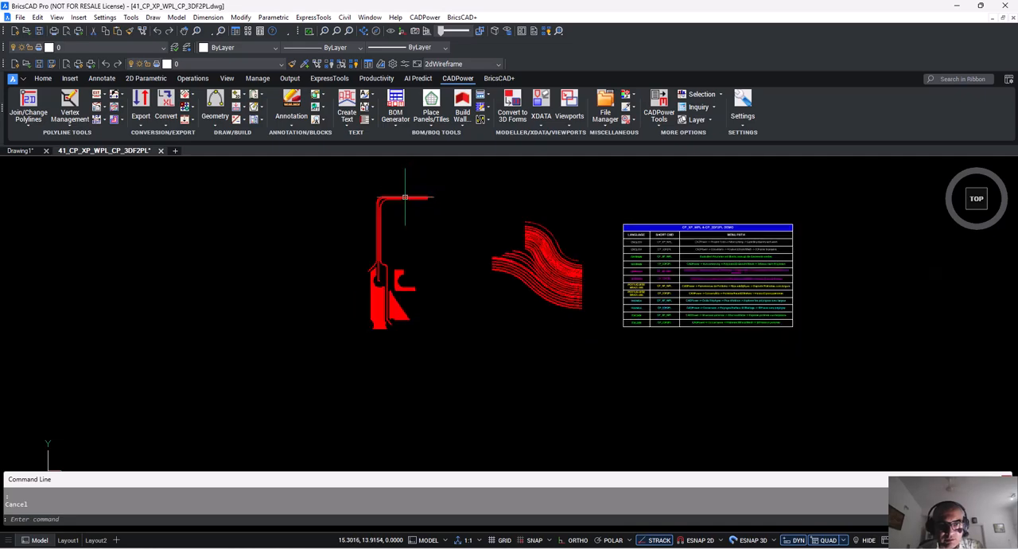
{"action": "left_click", "coordinate": [425, 16]}
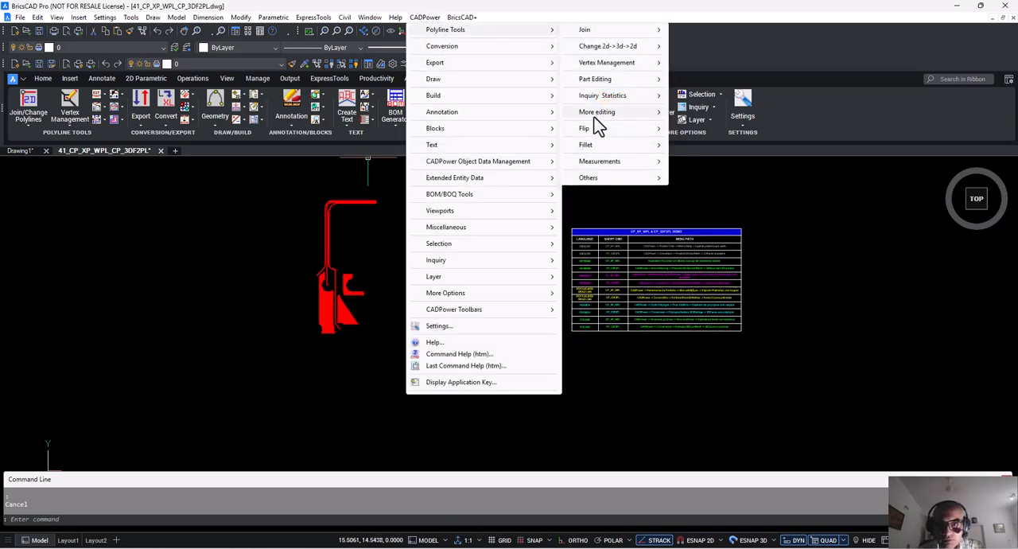
{"action": "mouse_move", "coordinate": [596, 126]}
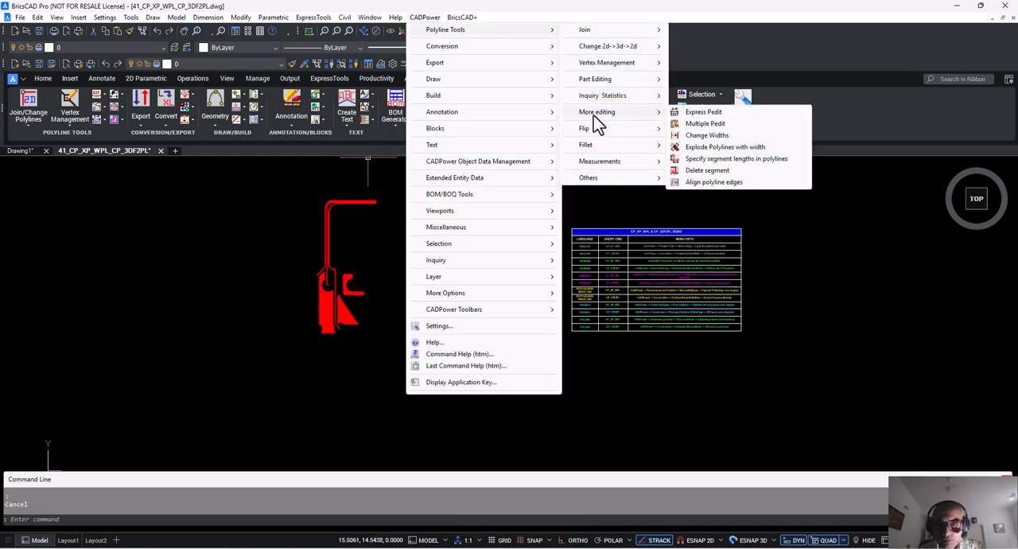
{"action": "left_click", "coordinate": [717, 148]}
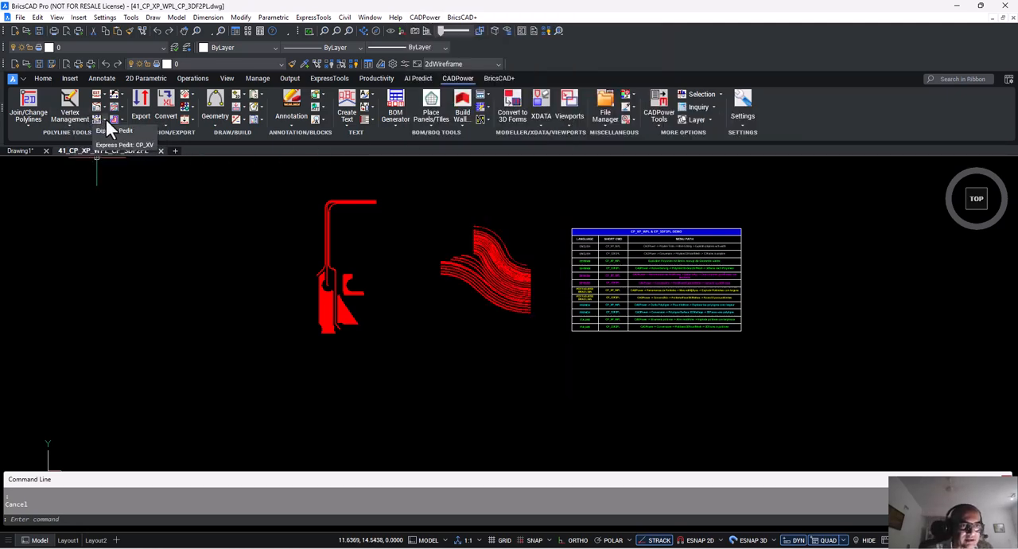
Start Explode Polylines with width and apply it to the model-space polylines on all layers in the red profile and curved-line group.
{"action": "left_click", "coordinate": [105, 118]}
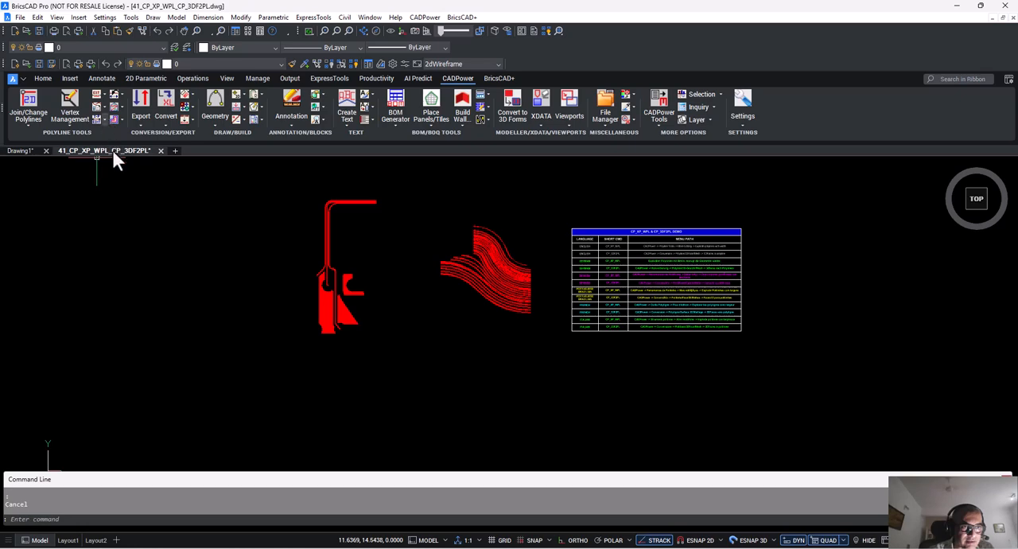
{"action": "left_click", "coordinate": [119, 173]}
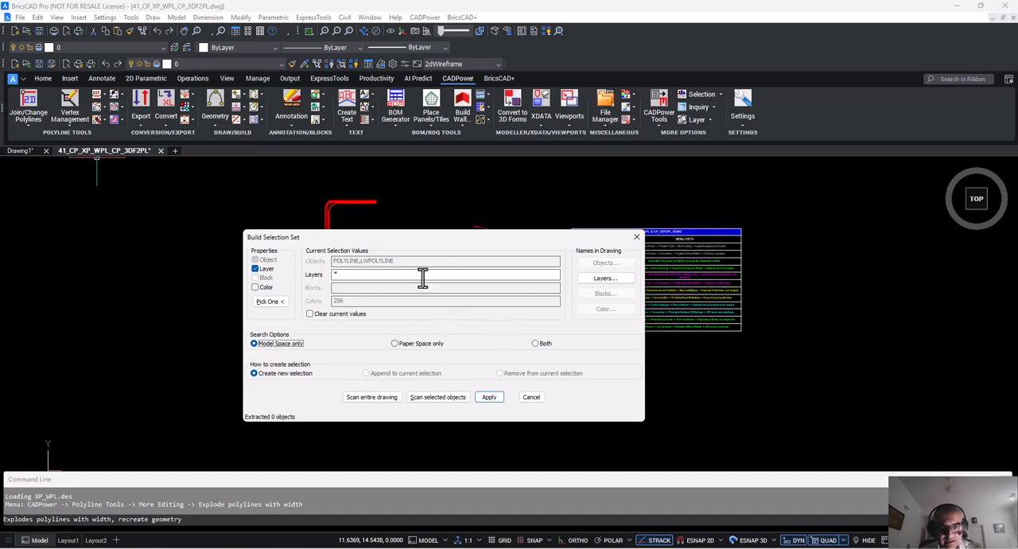
{"action": "left_click", "coordinate": [427, 397]}
{"action": "left_click", "coordinate": [252, 170]}
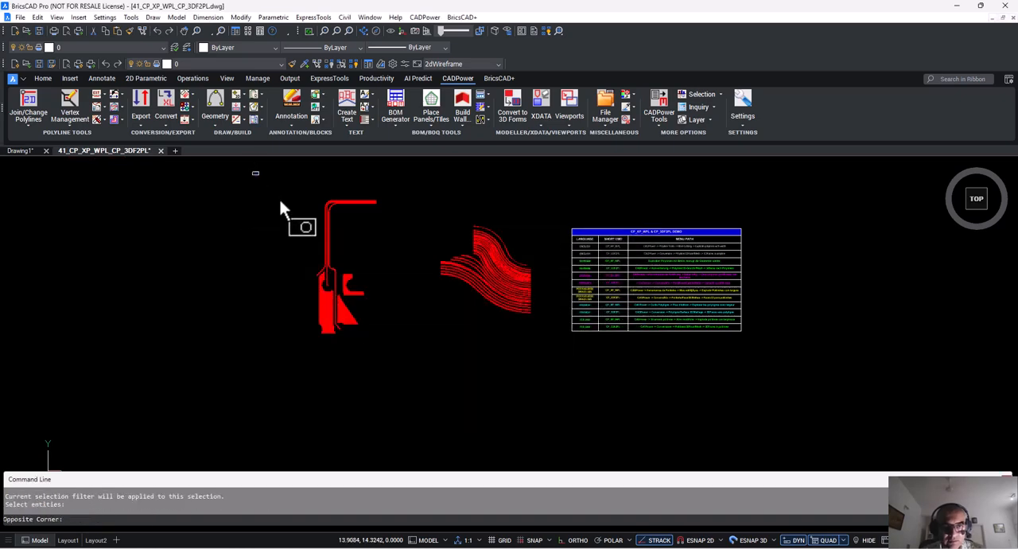
{"action": "left_click", "coordinate": [547, 397]}
{"action": "key", "text": "Return"}
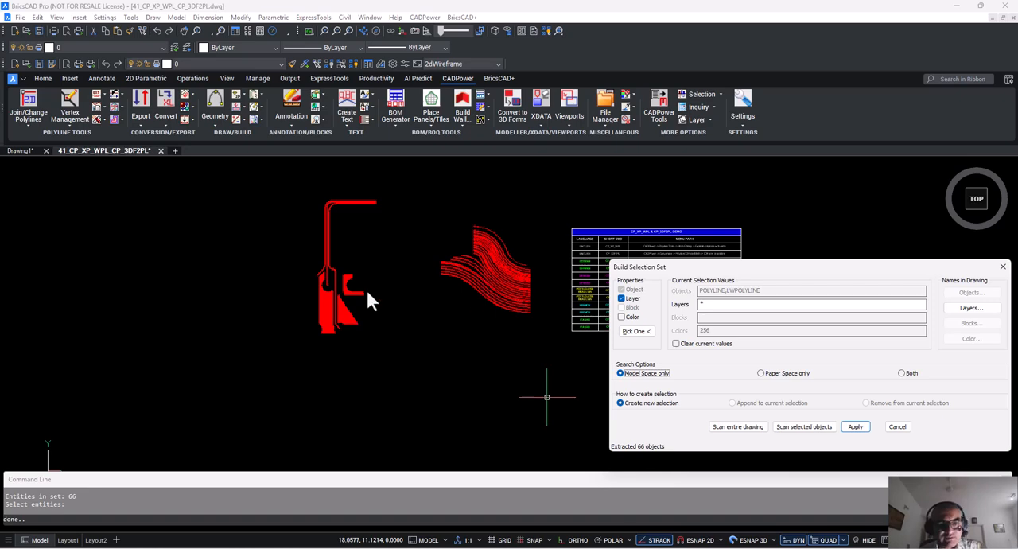
{"action": "left_click_drag", "start_coordinate": [742, 268], "coordinate": [489, 192]}
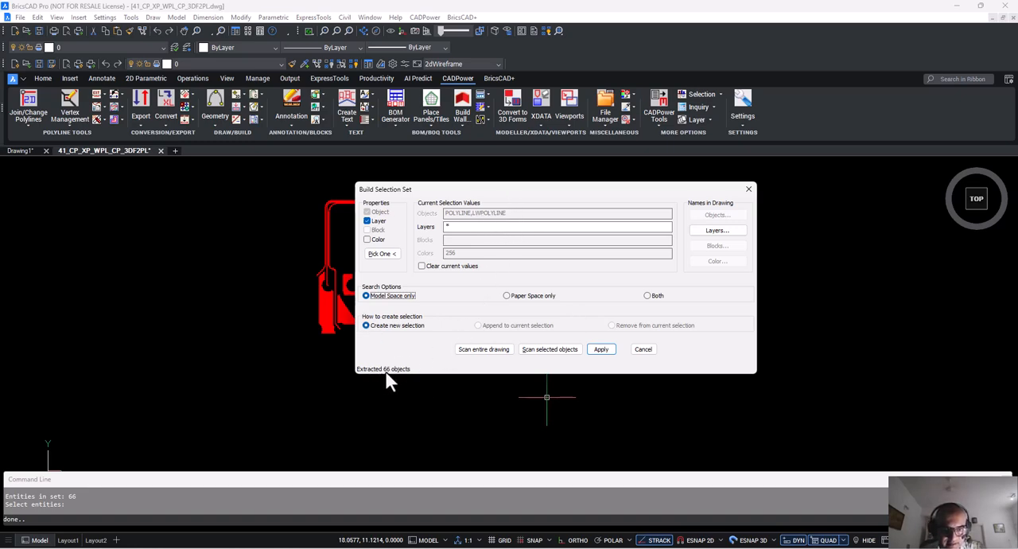
{"action": "left_click", "coordinate": [606, 350]}
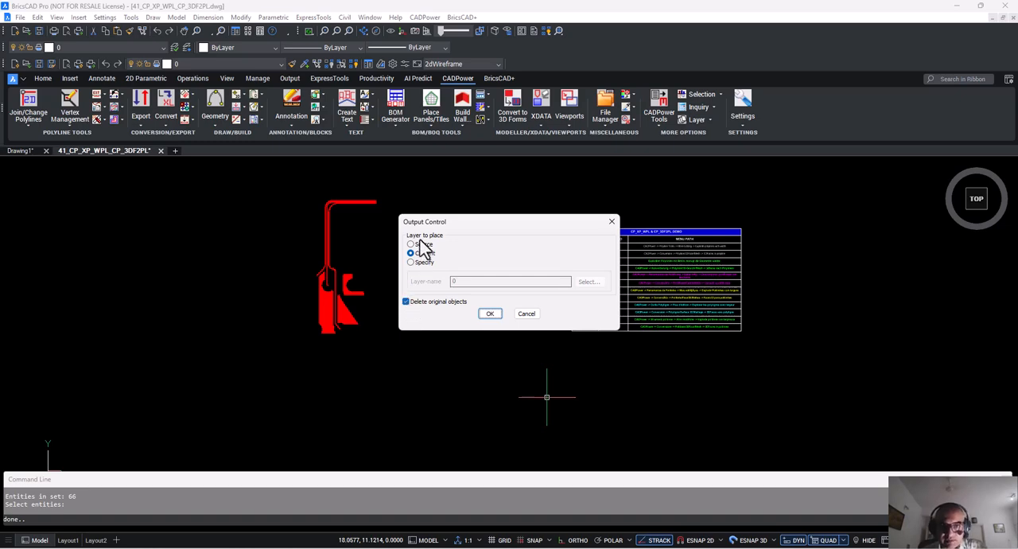
Keep the original objects, send the exploded output to the layer PLINE_WITHOUT_WIDTH, and run the conversion.
{"action": "left_click", "coordinate": [407, 302]}
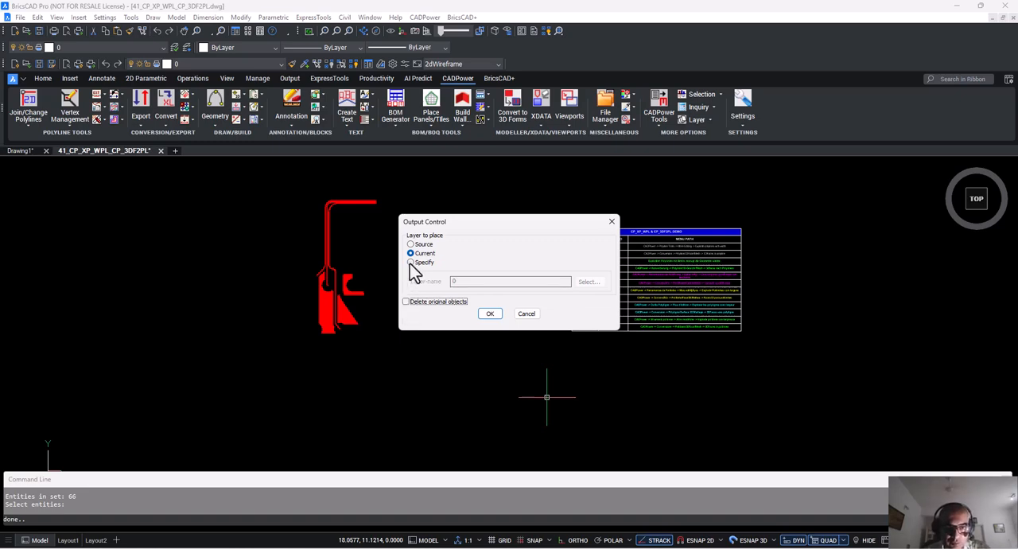
{"action": "left_click", "coordinate": [410, 263]}
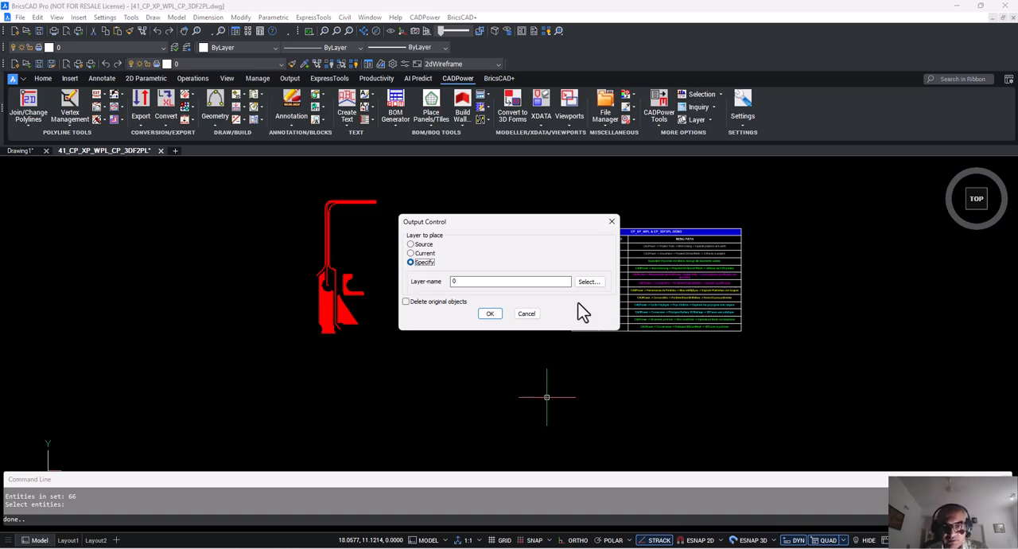
{"action": "left_click", "coordinate": [600, 285]}
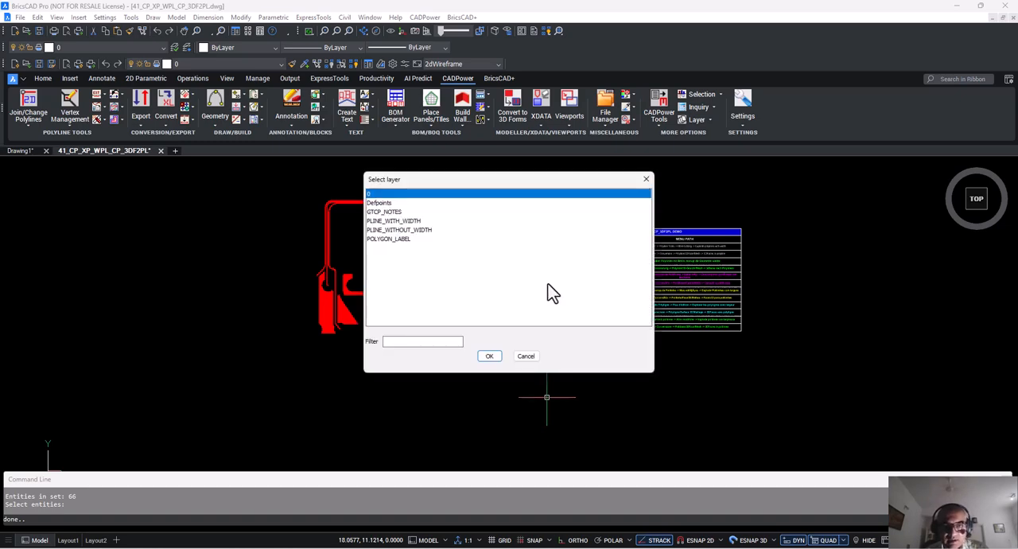
{"action": "left_click", "coordinate": [400, 230]}
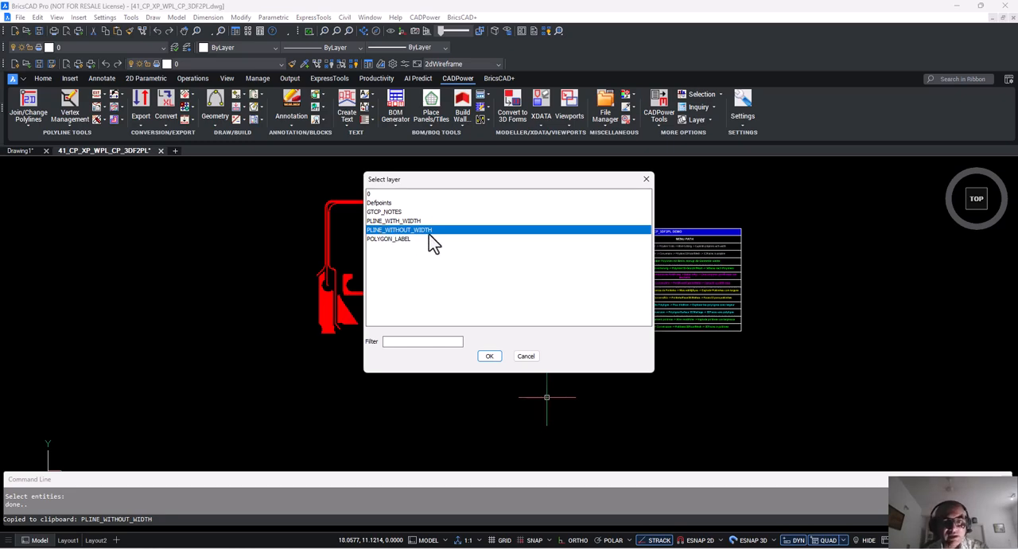
{"action": "left_click", "coordinate": [489, 355]}
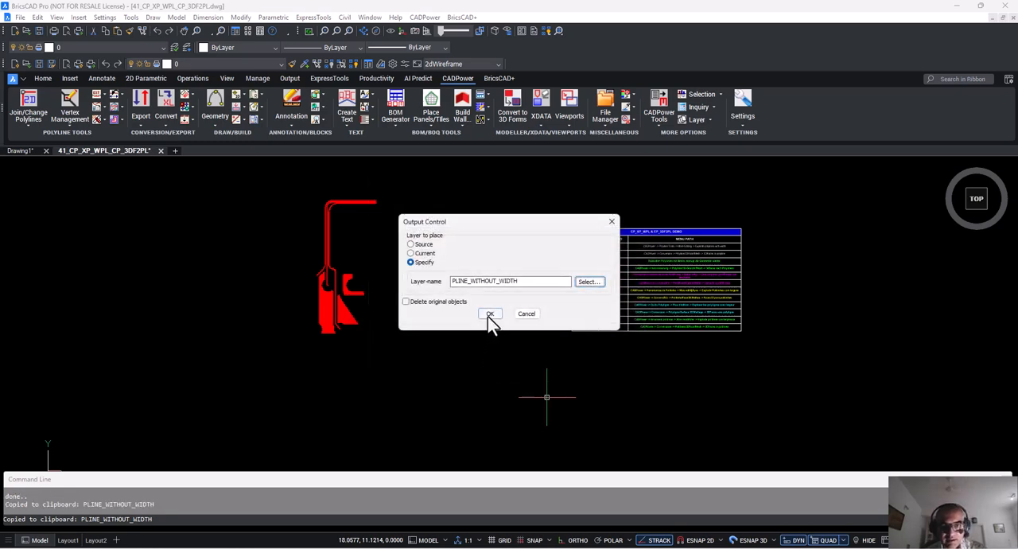
{"action": "left_click", "coordinate": [490, 314]}
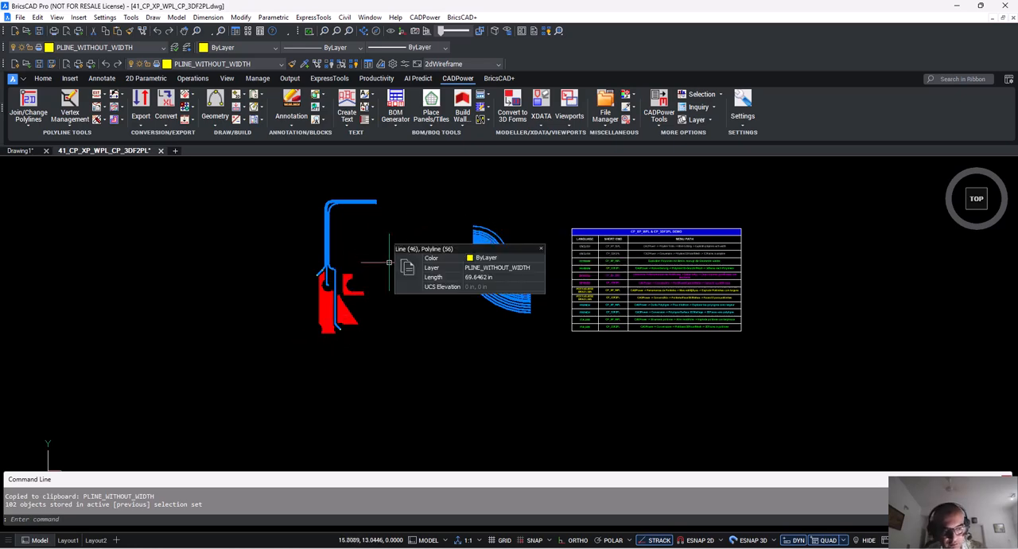
Move the newly created outlines about 3.6 units to the left, clear of the original wide polylines.
{"action": "type", "text": "m"}
{"action": "key", "text": "Return"}
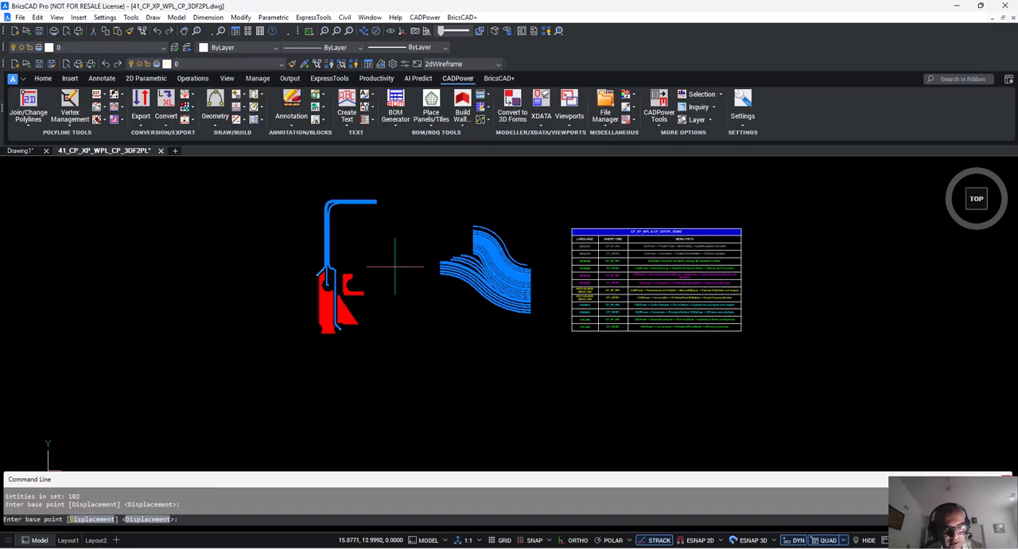
{"action": "left_click", "coordinate": [416, 308]}
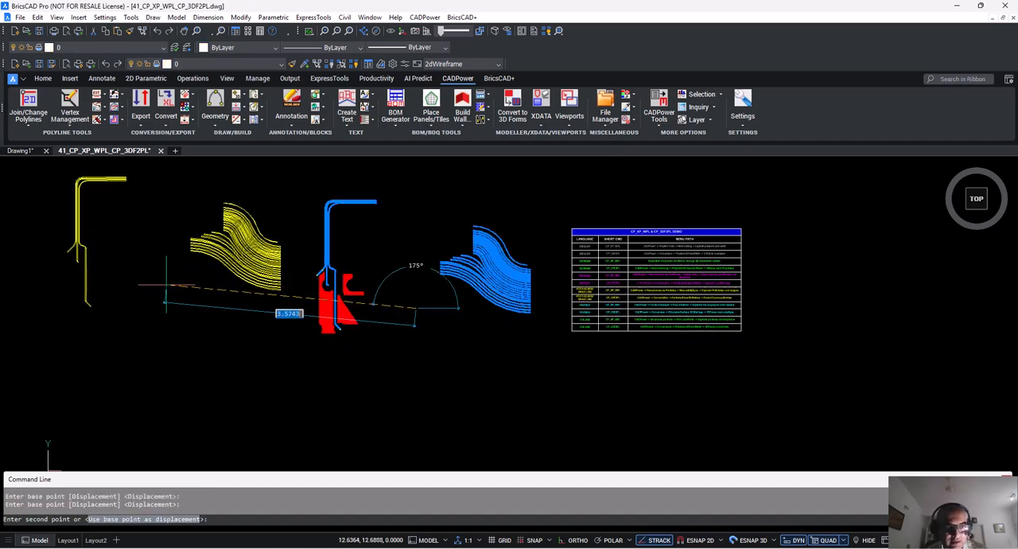
{"action": "left_click", "coordinate": [167, 281]}
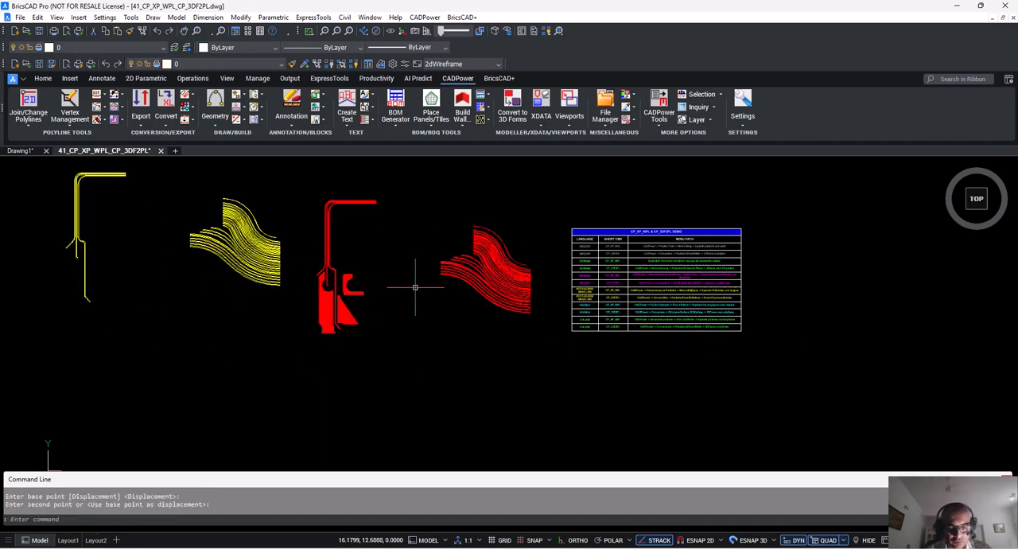
Split model space into two vertical viewports and frame the red profile's upper bend in the active one.
{"action": "key", "text": "Return"}
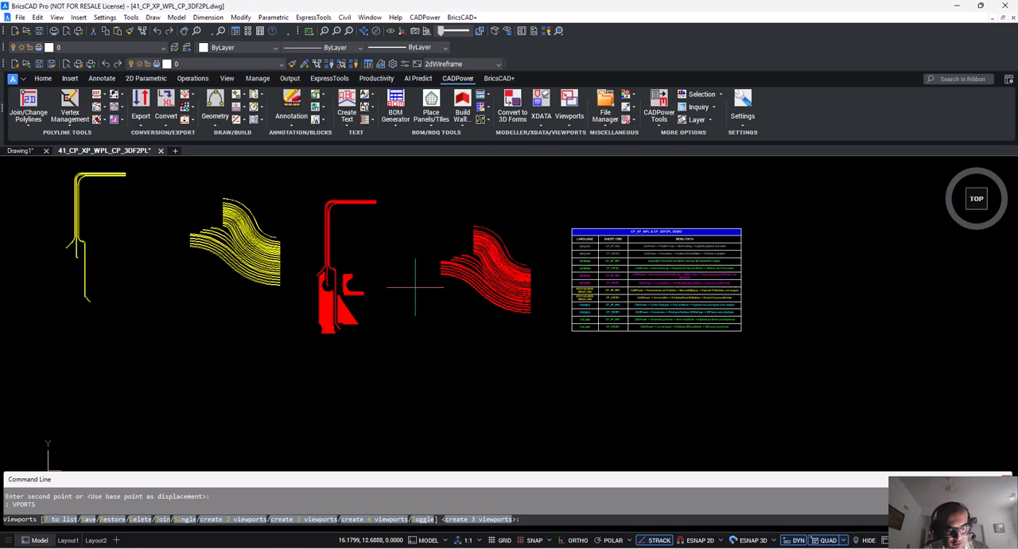
{"action": "type", "text": "2"}
{"action": "key", "text": "Return"}
{"action": "key", "text": "Return"}
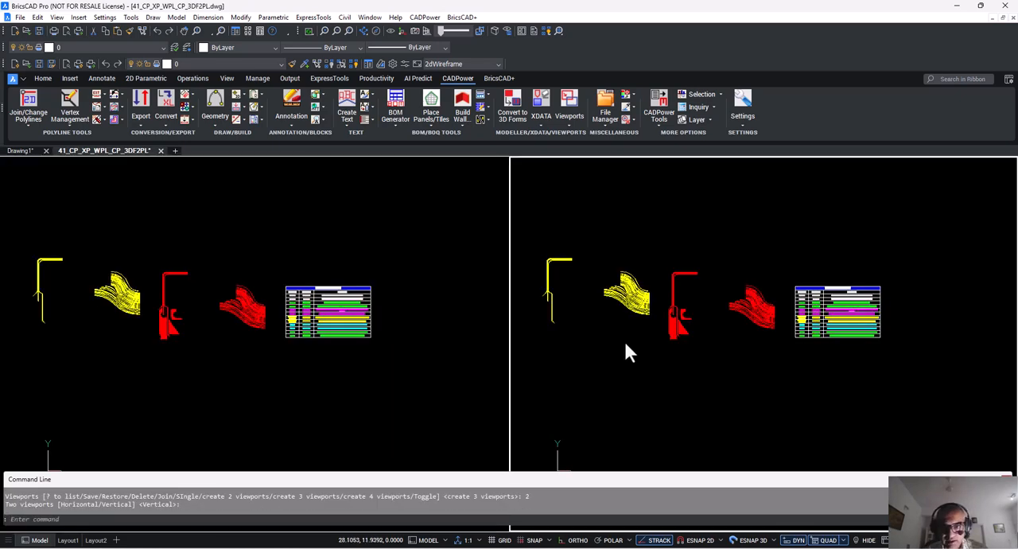
{"action": "type", "text": "z"}
{"action": "key", "text": "Return"}
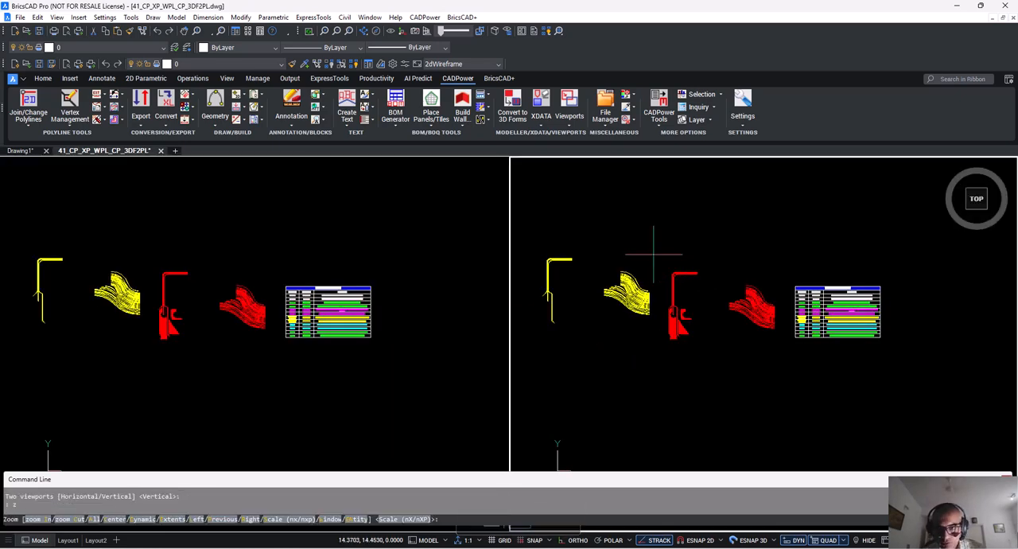
{"action": "left_click", "coordinate": [656, 263]}
{"action": "left_click", "coordinate": [702, 293]}
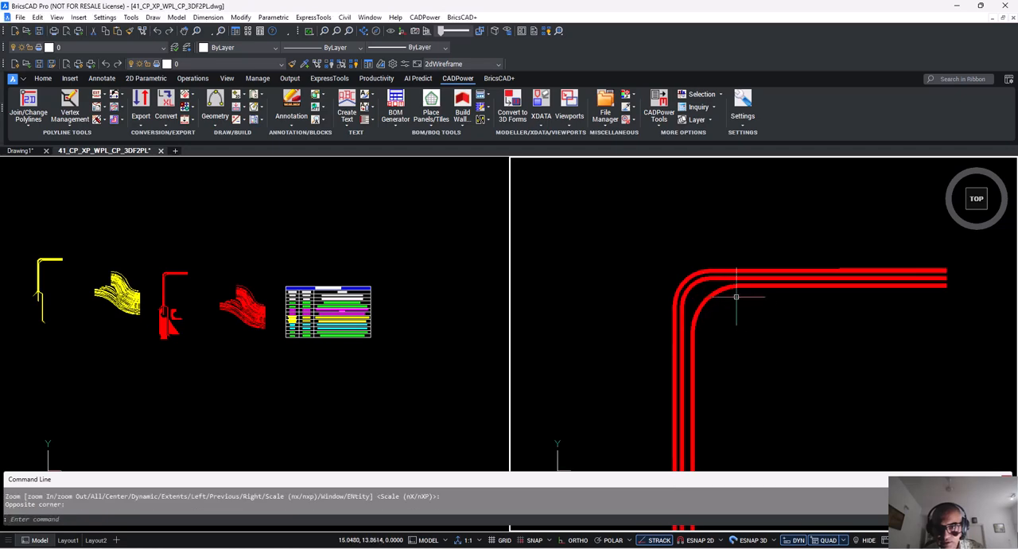
{"action": "key", "text": "Escape"}
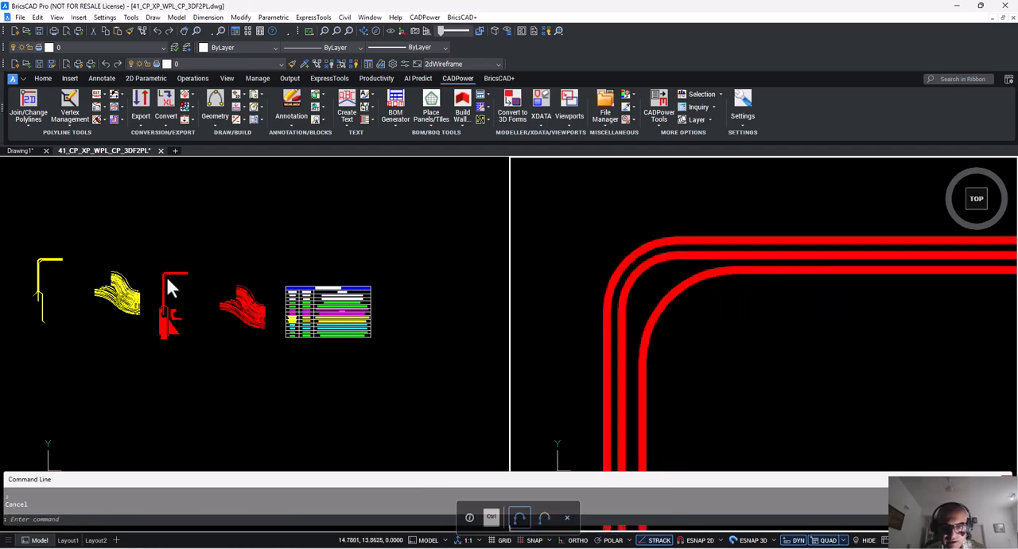
{"action": "scroll", "coordinate": [626, 287], "scroll_direction": "down", "scroll_amount": 2}
In the other viewport, examine the arc outlines at the yellow profile's upper bend, selecting the individual polylines.
{"action": "left_click", "coordinate": [179, 296]}
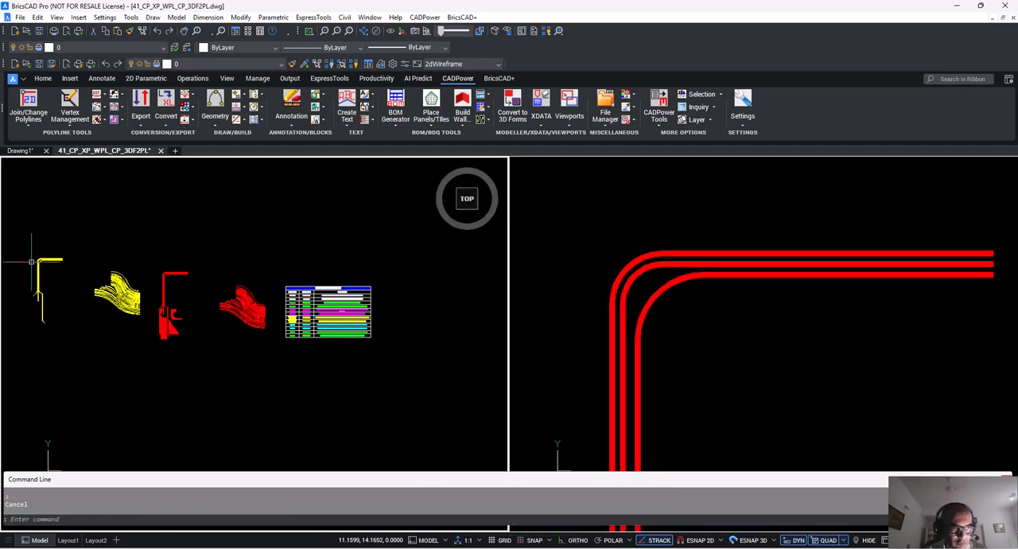
{"action": "scroll", "coordinate": [32, 260], "scroll_direction": "up", "scroll_amount": 6}
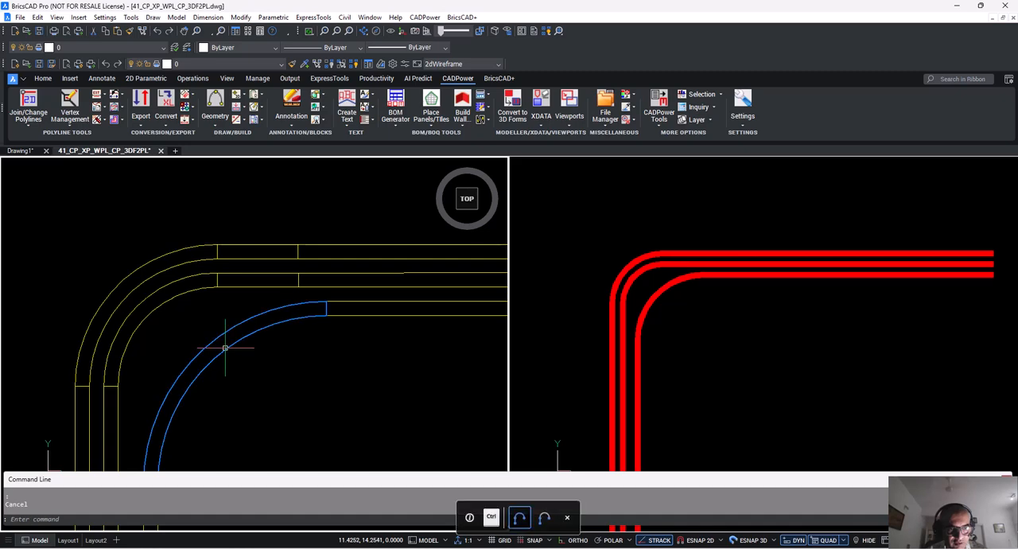
{"action": "left_click", "coordinate": [225, 347]}
{"action": "key", "text": "Escape"}
{"action": "left_click", "coordinate": [146, 316]}
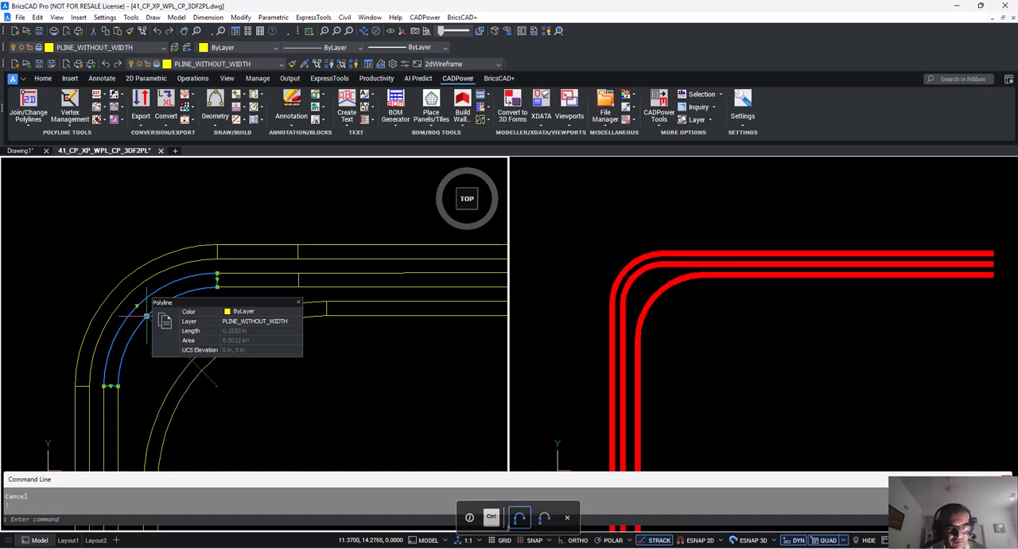
{"action": "key", "text": "Escape"}
{"action": "left_click", "coordinate": [97, 297]}
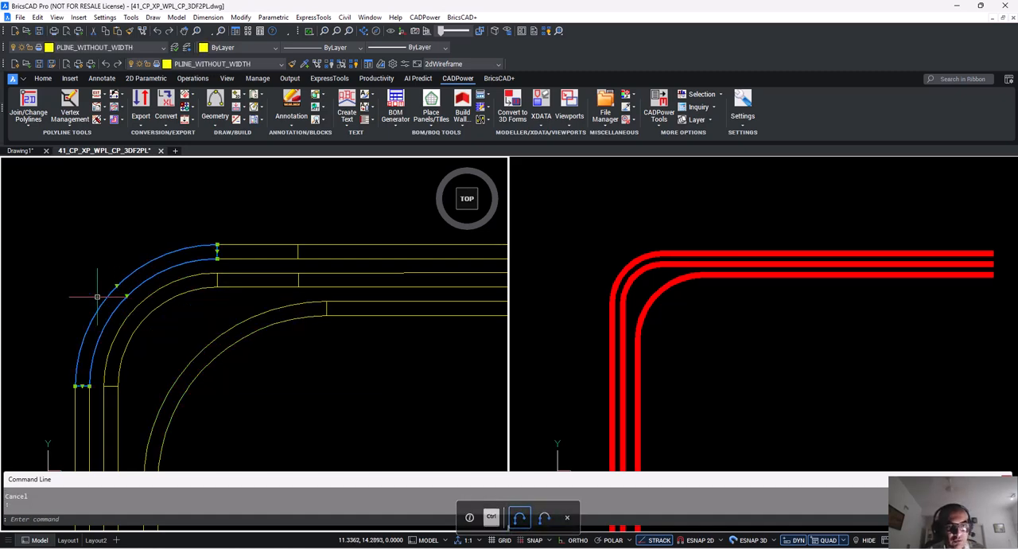
{"action": "scroll", "coordinate": [97, 297], "scroll_direction": "down", "scroll_amount": 2}
{"action": "key", "text": "Escape"}
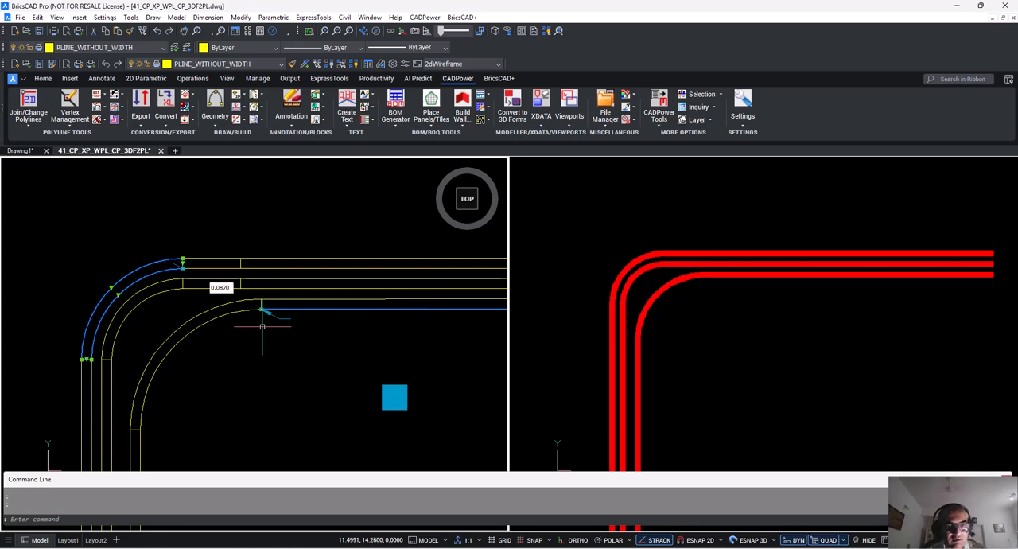
{"action": "left_click", "coordinate": [195, 329], "text": "ctrl"}
{"action": "key", "text": "Escape"}
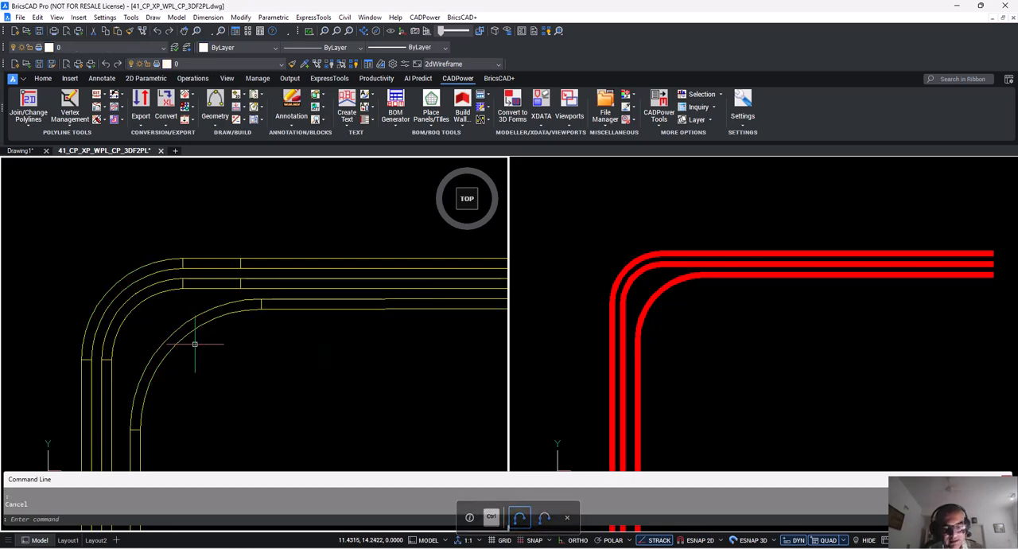
Step through the vertices of the inner bend's outline with polyline vertex editing, leaving its geometry unedited.
{"action": "key", "text": "Return"}
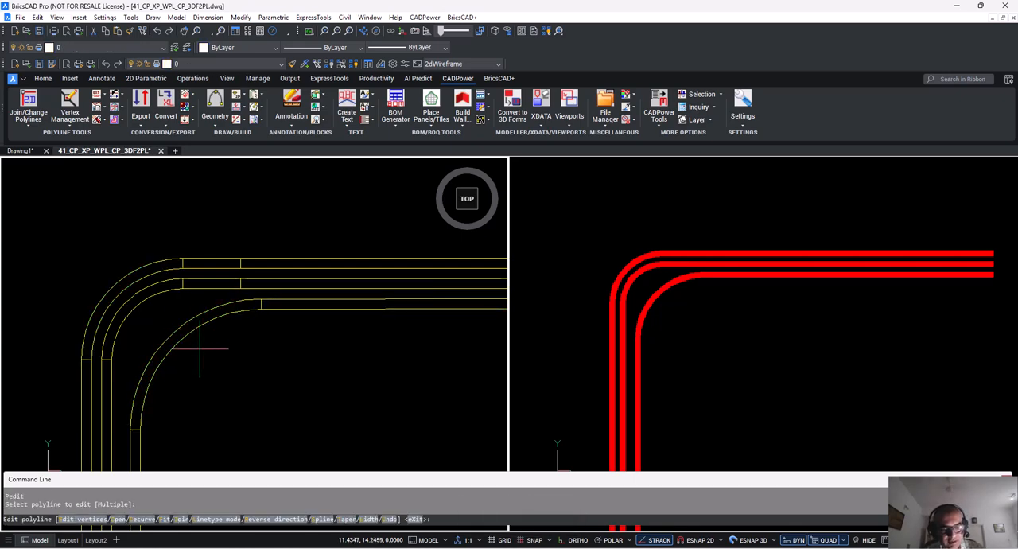
{"action": "left_click", "coordinate": [200, 348]}
{"action": "type", "text": "e"}
{"action": "key", "text": "Return"}
{"action": "key", "text": "Return"}
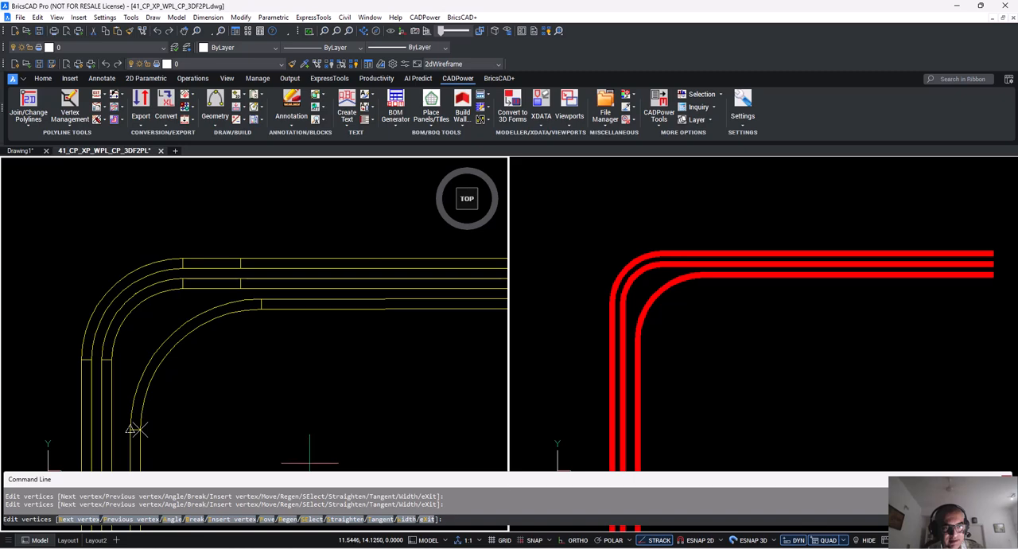
{"action": "type", "text": "p"}
{"action": "key", "text": "Return"}
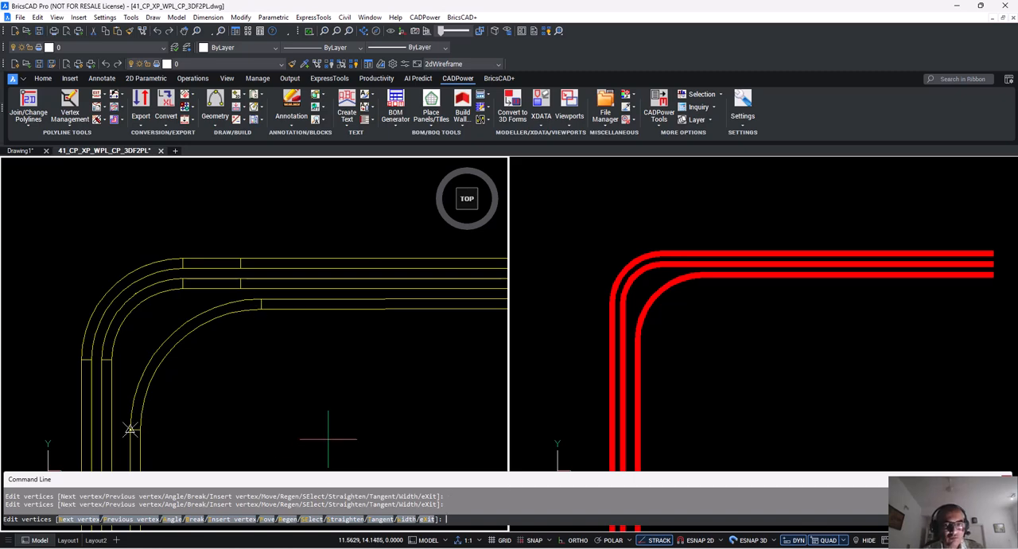
{"action": "key", "text": "Escape"}
Inspect the inner straight edge line and the adjoining inner arc outline of the yellow profile.
{"action": "scroll", "coordinate": [216, 321], "scroll_direction": "down", "scroll_amount": 4}
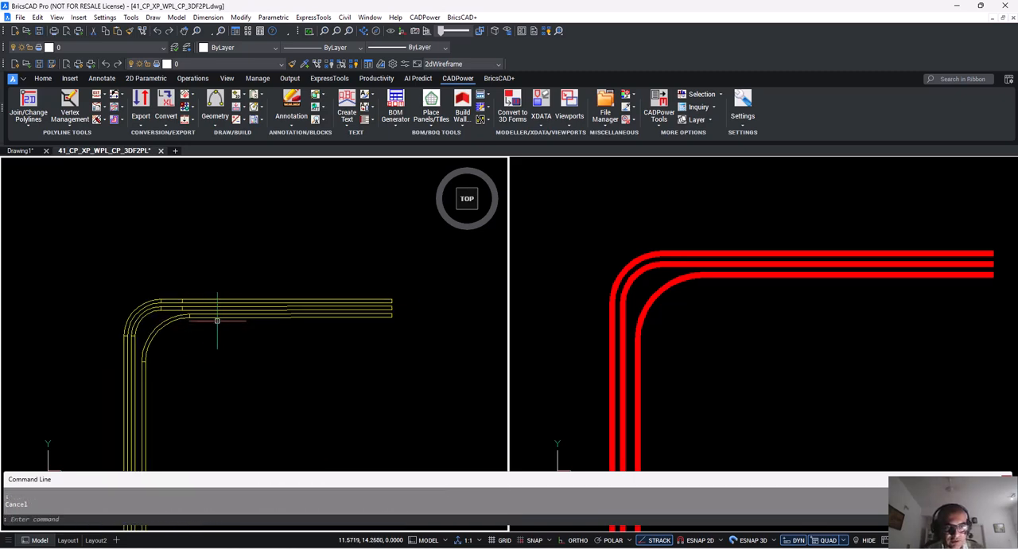
{"action": "left_click", "coordinate": [216, 315]}
{"action": "scroll", "coordinate": [266, 341], "scroll_direction": "up", "scroll_amount": 3}
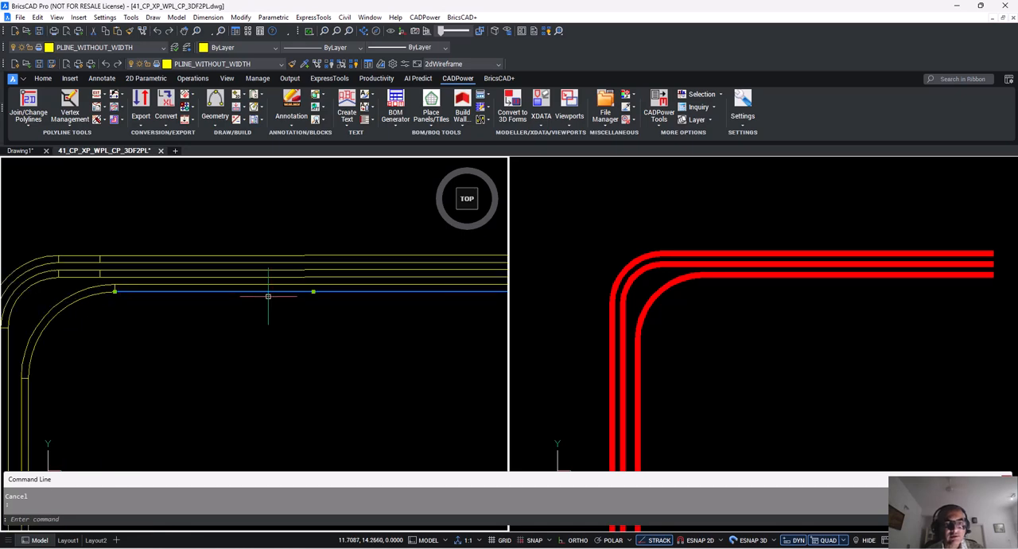
{"action": "key", "text": "Escape"}
{"action": "scroll", "coordinate": [216, 353], "scroll_direction": "down", "scroll_amount": 4}
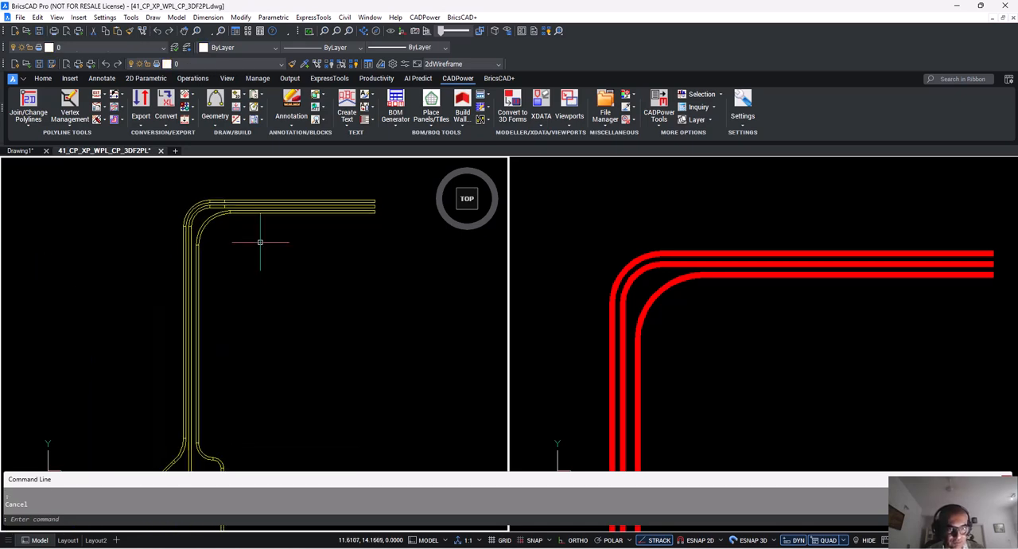
{"action": "left_click", "coordinate": [205, 221]}
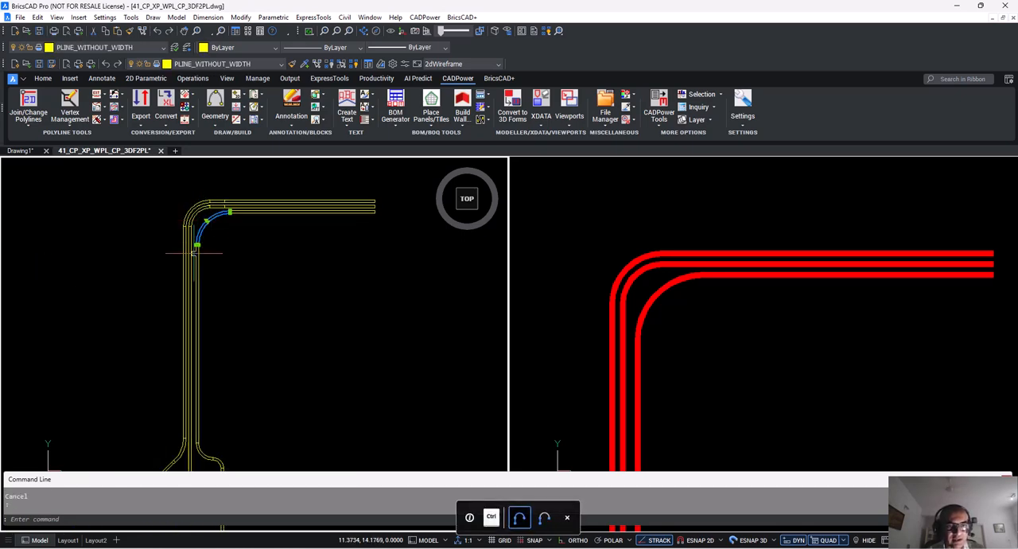
{"action": "key", "text": "Escape"}
Examine the yellow profile's lower branches and the outlines in the exploded curved-line group.
{"action": "scroll", "coordinate": [177, 365], "scroll_direction": "up", "scroll_amount": 5}
{"action": "scroll", "coordinate": [216, 246], "scroll_direction": "down", "scroll_amount": 5}
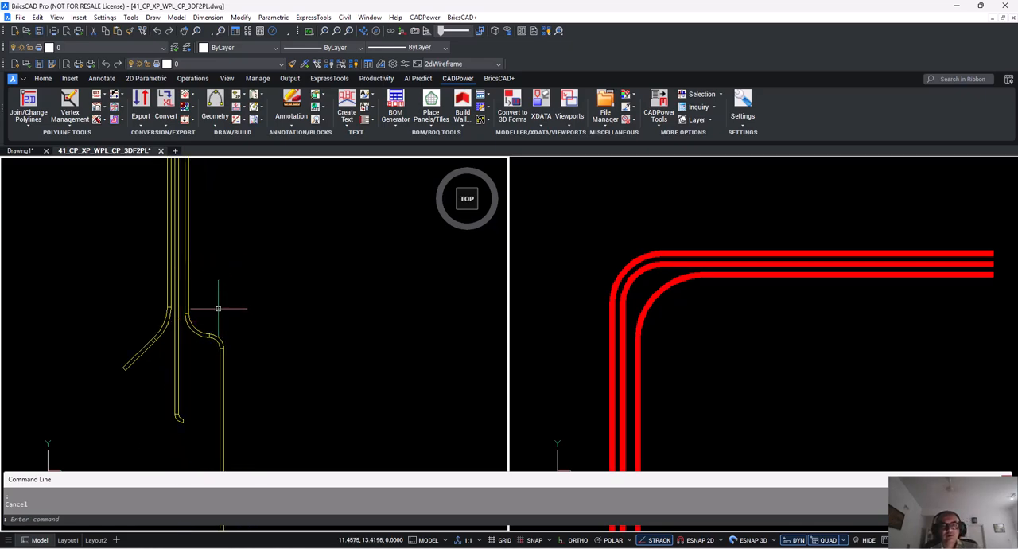
{"action": "scroll", "coordinate": [191, 331], "scroll_direction": "down", "scroll_amount": 5}
{"action": "mouse_move", "coordinate": [177, 318]}
{"action": "middle_mouse_down"}
{"action": "mouse_move", "coordinate": [140, 278]}
{"action": "mouse_move", "coordinate": [107, 278]}
{"action": "middle_mouse_up"}
{"action": "scroll", "coordinate": [409, 260], "scroll_direction": "up", "scroll_amount": 4}
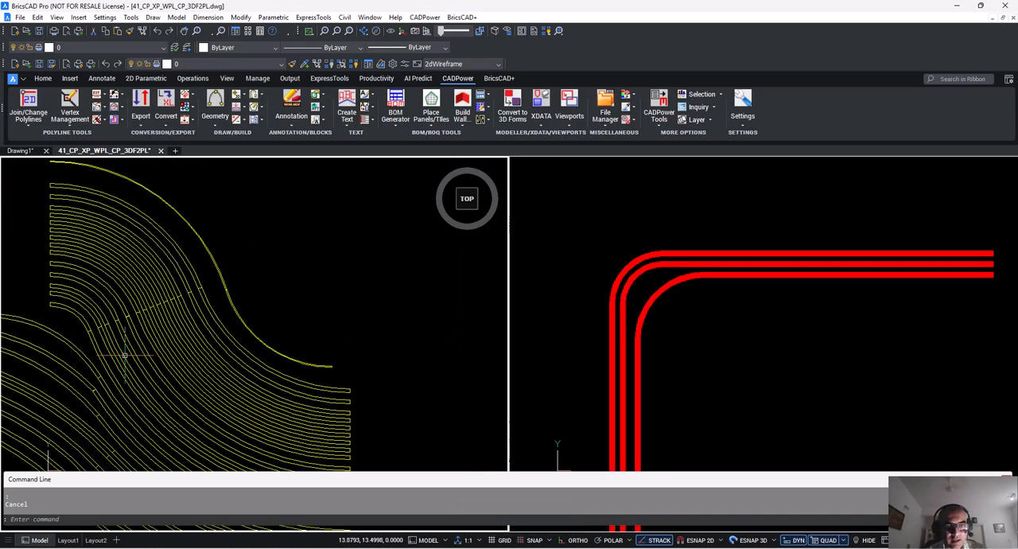
Examine the outlines in the exploded yellow curved-line group, selecting individual polylines near its upper bend.
{"action": "scroll", "coordinate": [127, 350], "scroll_direction": "up", "scroll_amount": 3}
{"action": "mouse_move", "coordinate": [175, 331]}
{"action": "middle_mouse_down"}
{"action": "mouse_move", "coordinate": [216, 418]}
{"action": "mouse_move", "coordinate": [226, 474]}
{"action": "middle_mouse_up"}
{"action": "scroll", "coordinate": [198, 318], "scroll_direction": "down", "scroll_amount": 2}
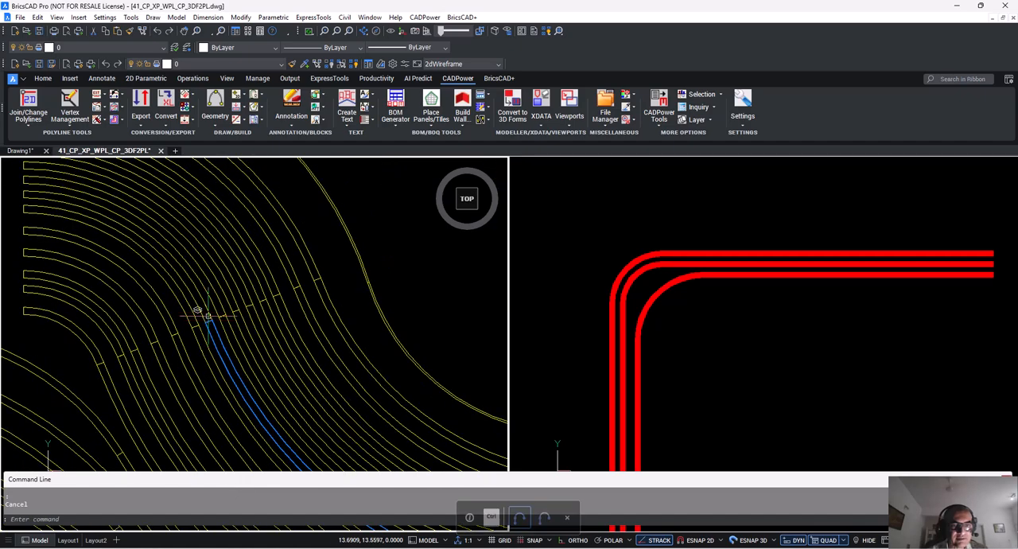
{"action": "middle_click_drag", "start_coordinate": [220, 327], "coordinate": [284, 426]}
{"action": "left_click", "coordinate": [276, 293]}
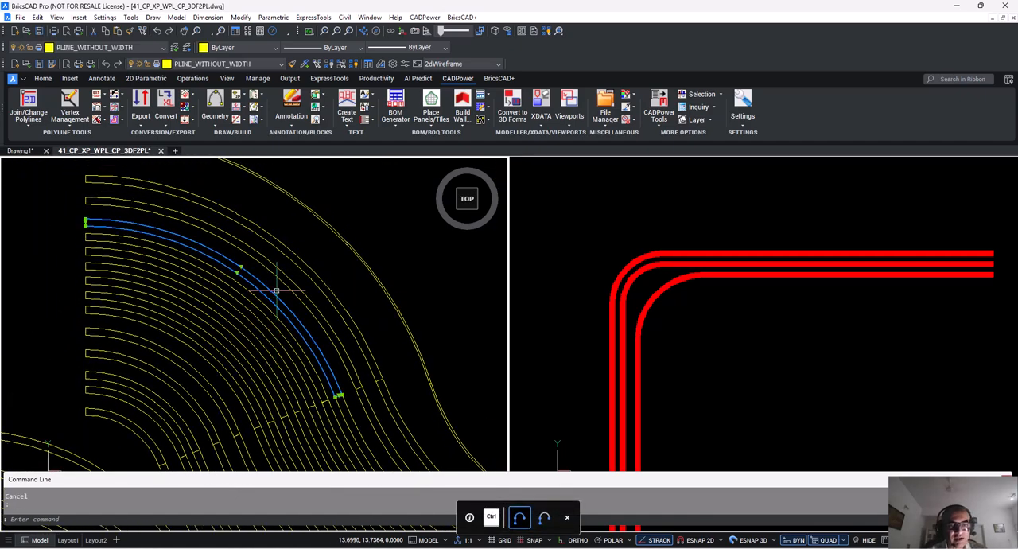
{"action": "key", "text": "Escape"}
{"action": "left_click", "coordinate": [284, 275]}
{"action": "key", "text": "Escape"}
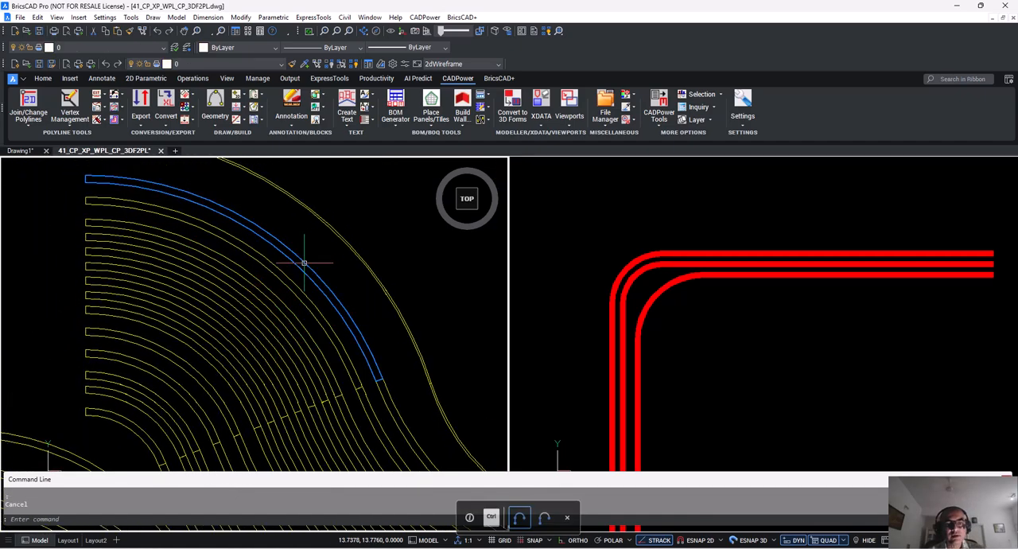
{"action": "left_click", "coordinate": [305, 264]}
{"action": "key", "text": "Escape"}
Return the model view to a single viewport with the VPORTS command's Single option.
{"action": "scroll", "coordinate": [310, 302], "scroll_direction": "down", "scroll_amount": 6}
{"action": "type", "text": "vp"}
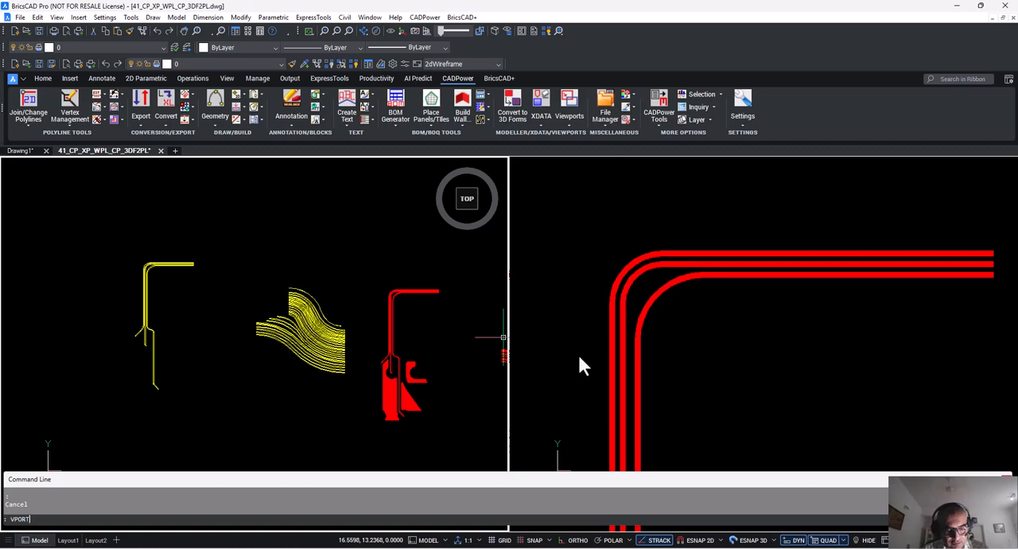
{"action": "type", "text": "ort"}
{"action": "key", "text": "Return"}
{"action": "type", "text": "si"}
{"action": "key", "text": "Return"}
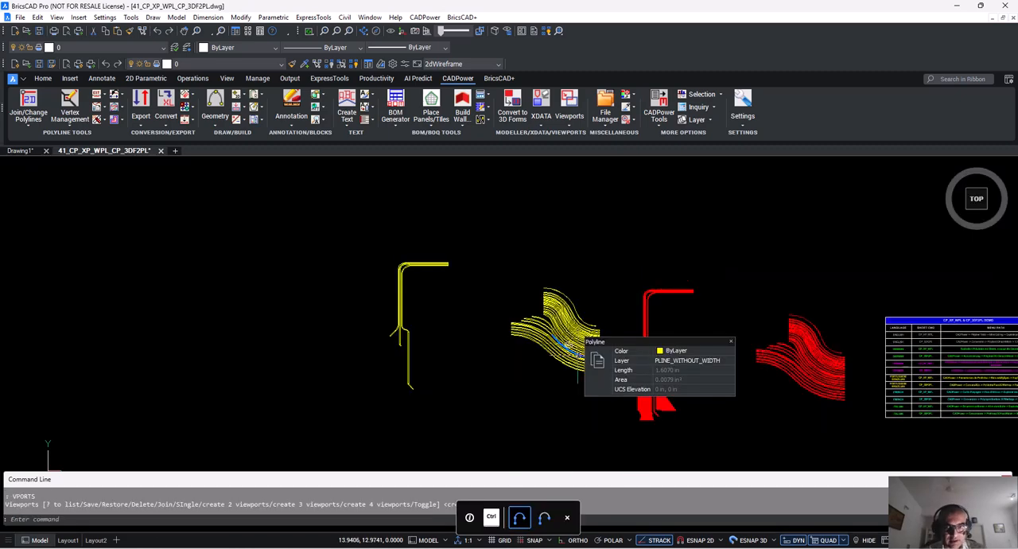
Start CADPower's 3DFaces to polylines conversion and set its object filter to both 3DFACE and SOLID.
{"action": "scroll", "coordinate": [472, 343], "scroll_direction": "up", "scroll_amount": 5}
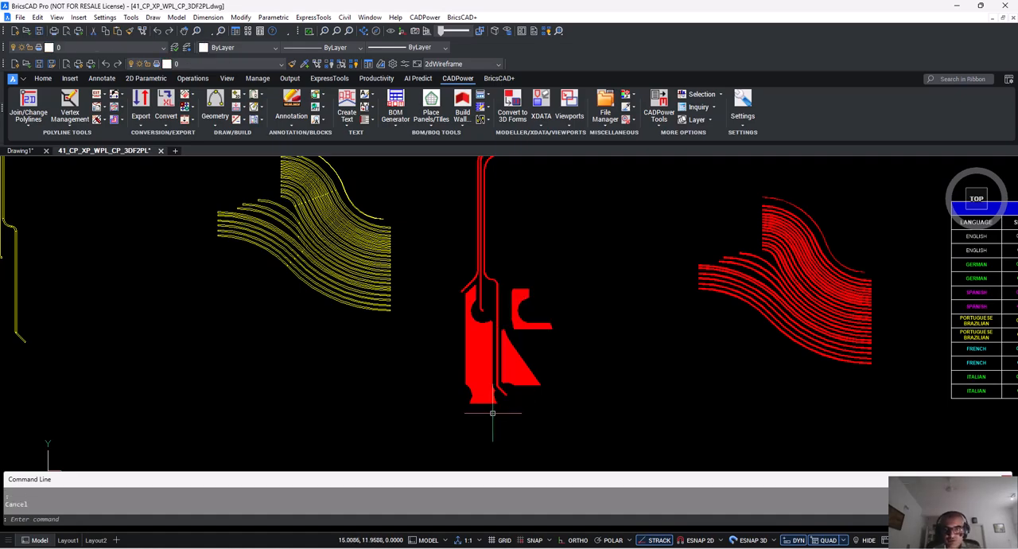
{"action": "mouse_move", "coordinate": [598, 371]}
{"action": "middle_mouse_down"}
{"action": "mouse_move", "coordinate": [490, 374]}
{"action": "mouse_move", "coordinate": [525, 355]}
{"action": "mouse_move", "coordinate": [586, 386]}
{"action": "mouse_move", "coordinate": [650, 386]}
{"action": "middle_mouse_up"}
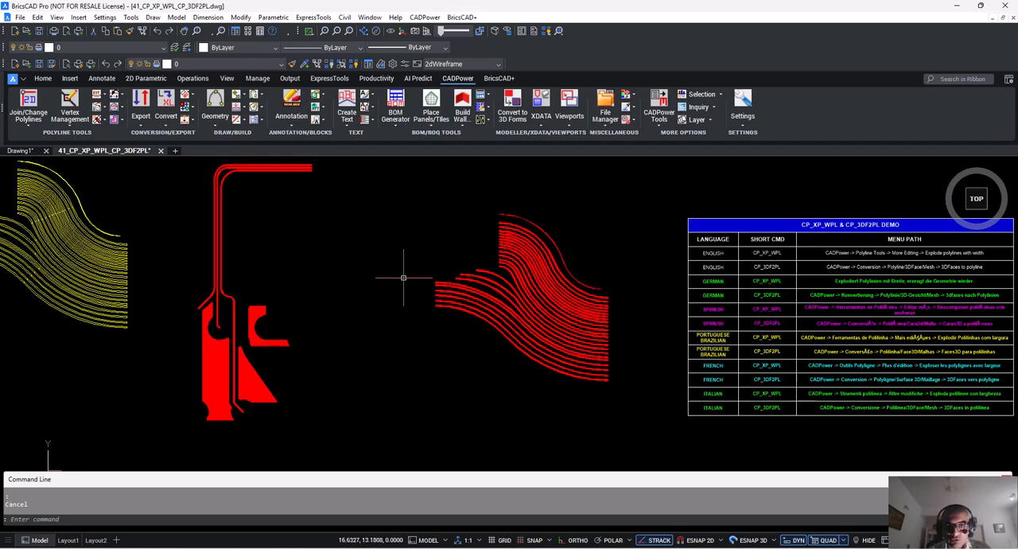
{"action": "left_click", "coordinate": [426, 17]}
{"action": "mouse_move", "coordinate": [445, 46]}
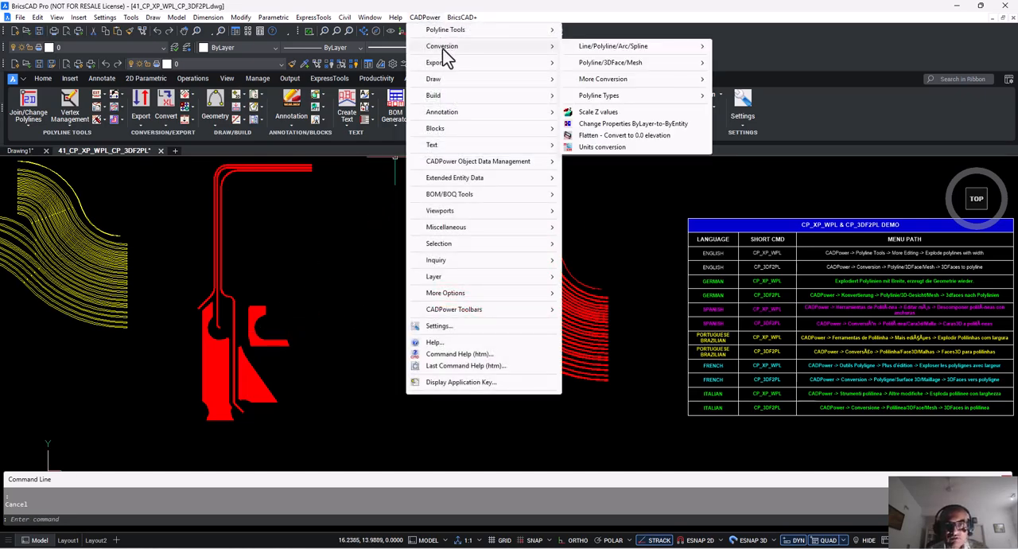
{"action": "mouse_move", "coordinate": [614, 67]}
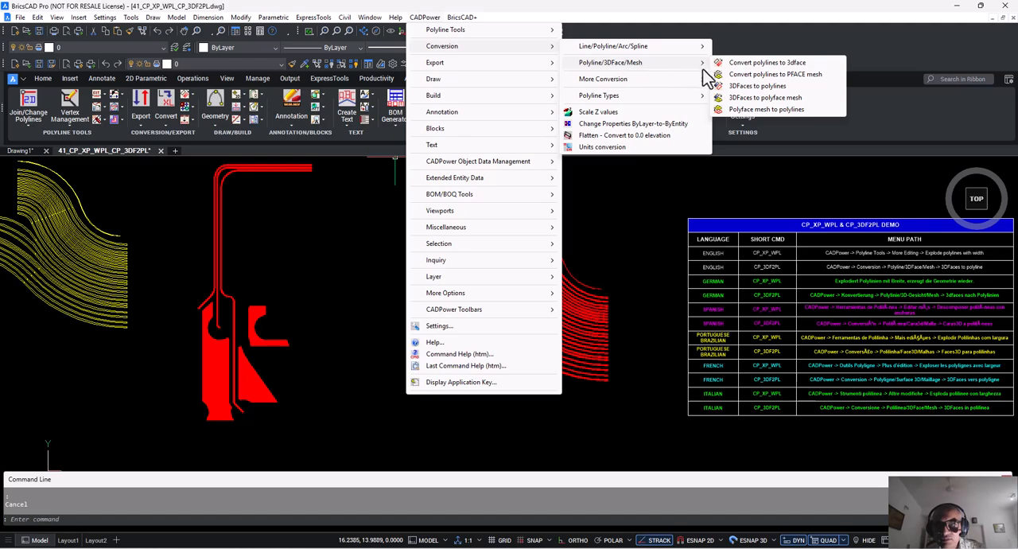
{"action": "left_click", "coordinate": [757, 88]}
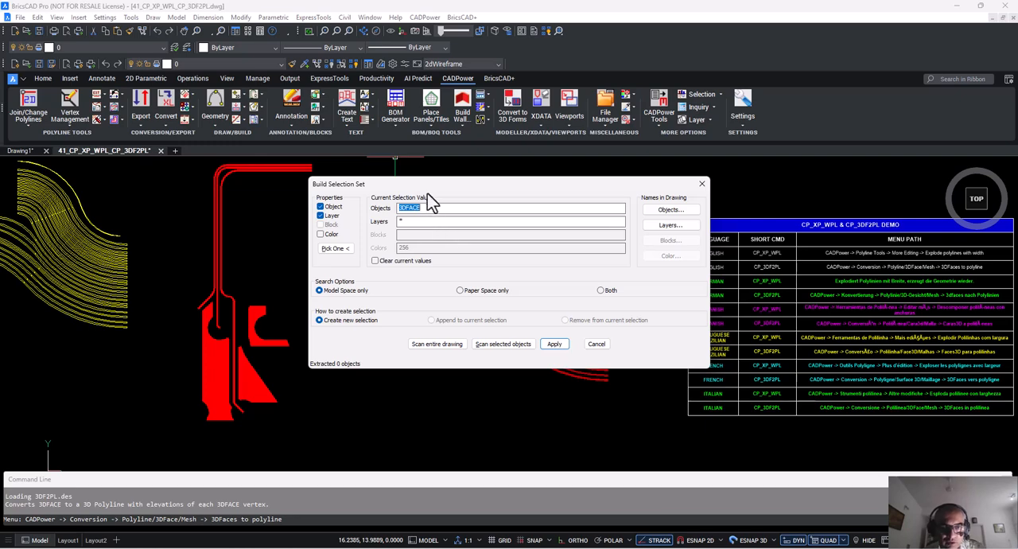
{"action": "left_click_drag", "start_coordinate": [434, 184], "coordinate": [439, 211]}
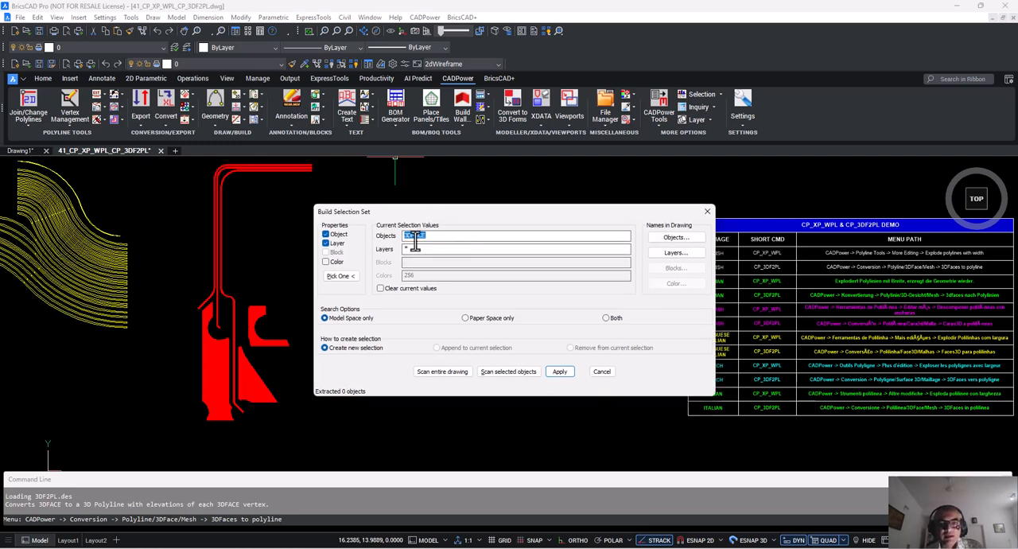
{"action": "left_click", "coordinate": [427, 237]}
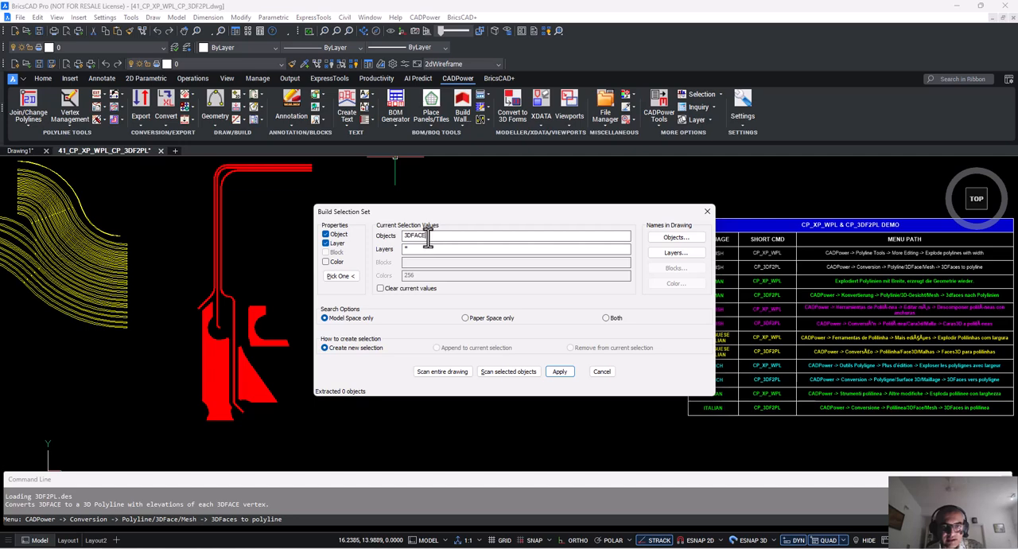
{"action": "left_click", "coordinate": [672, 238]}
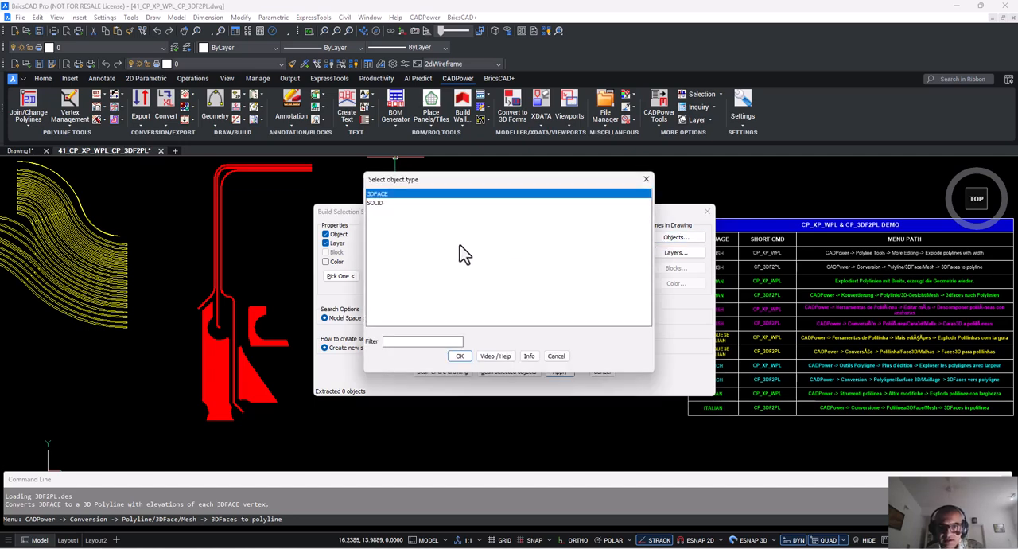
{"action": "left_click", "coordinate": [377, 202]}
{"action": "left_click", "coordinate": [372, 195], "text": "ctrl"}
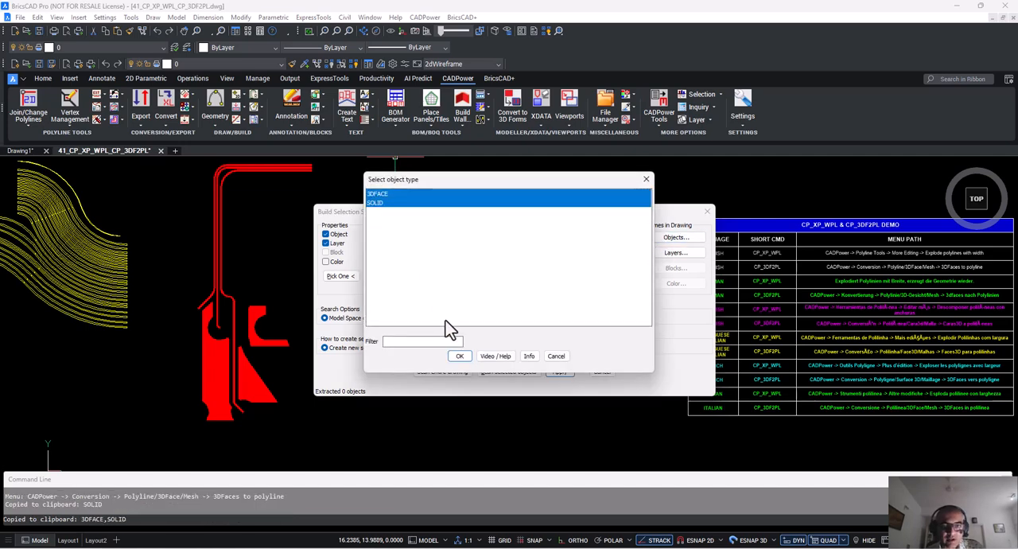
{"action": "left_click", "coordinate": [460, 356]}
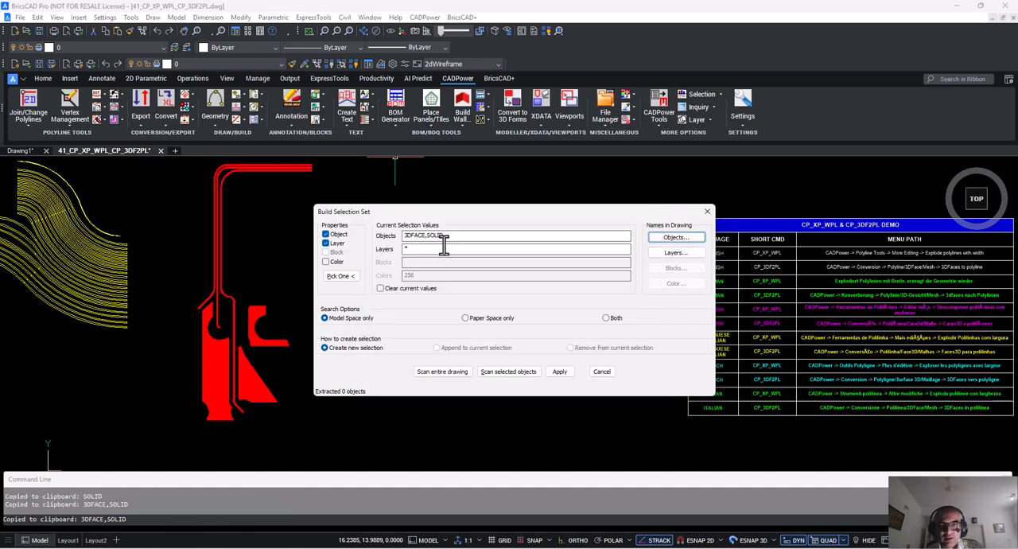
Scan the red profile and the red curved-line group with the filter and apply the resulting selection.
{"action": "left_click", "coordinate": [493, 377]}
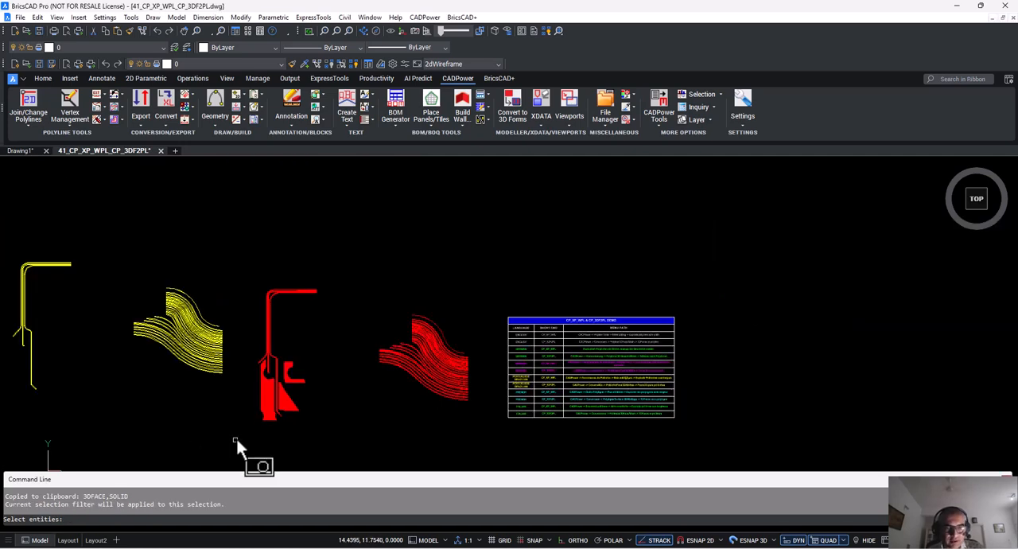
{"action": "left_click_drag", "start_coordinate": [235, 440], "coordinate": [483, 234]}
{"action": "key", "text": "Return"}
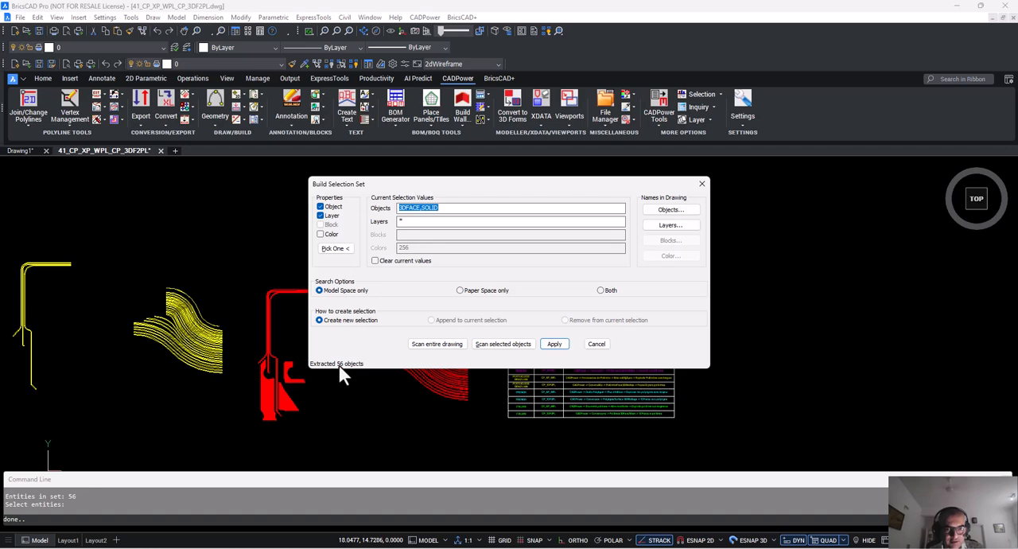
{"action": "left_click", "coordinate": [554, 343]}
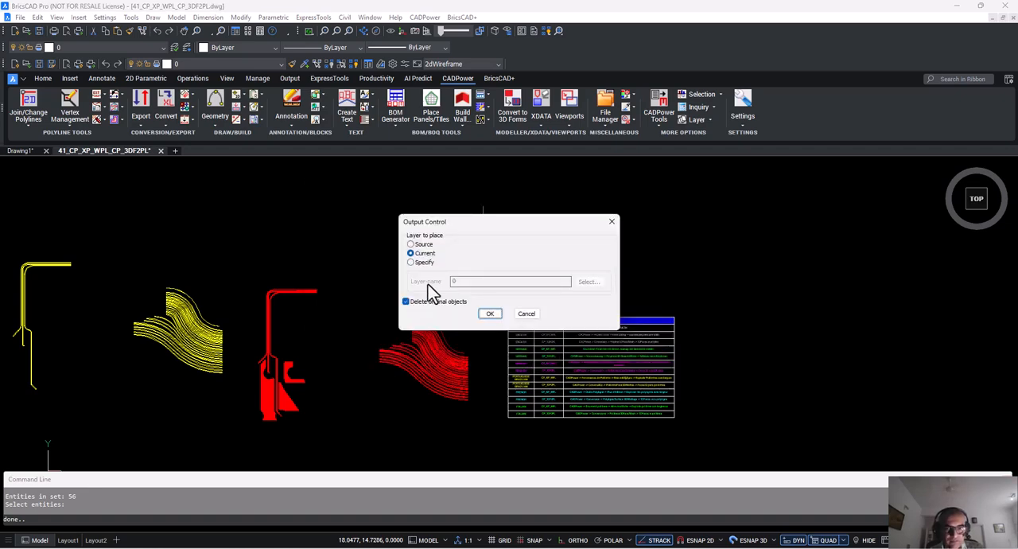
Convert the selected faces to polylines on the specified layer PLINE_WITHOUT_WIDTH, keeping the original objects.
{"action": "left_click", "coordinate": [412, 261]}
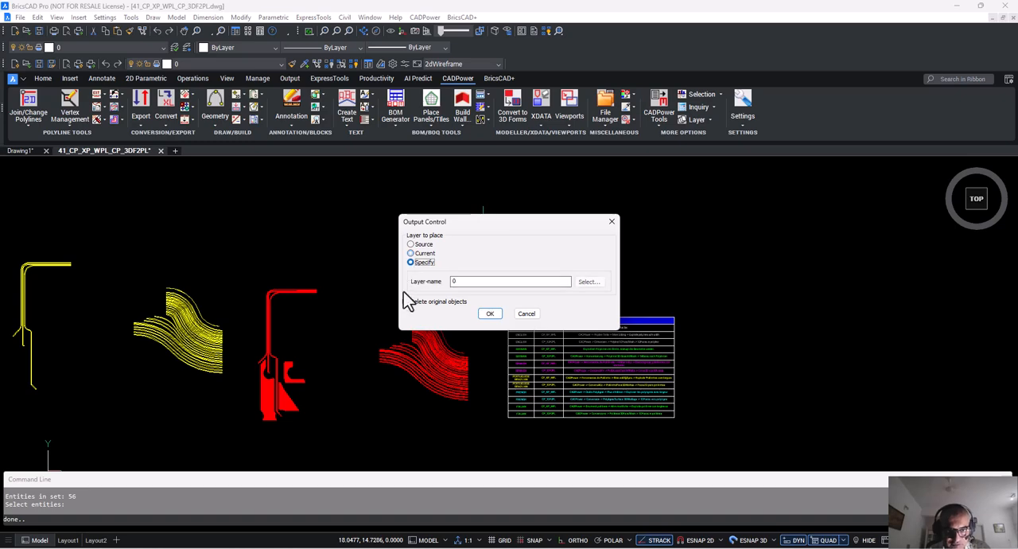
{"action": "left_click", "coordinate": [589, 282]}
{"action": "left_click", "coordinate": [397, 230]}
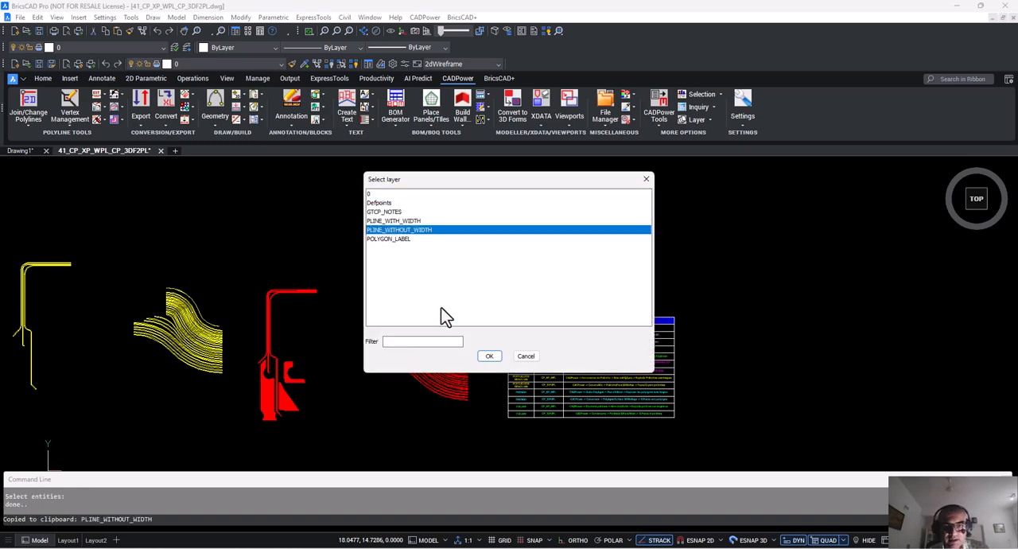
{"action": "left_click", "coordinate": [489, 355]}
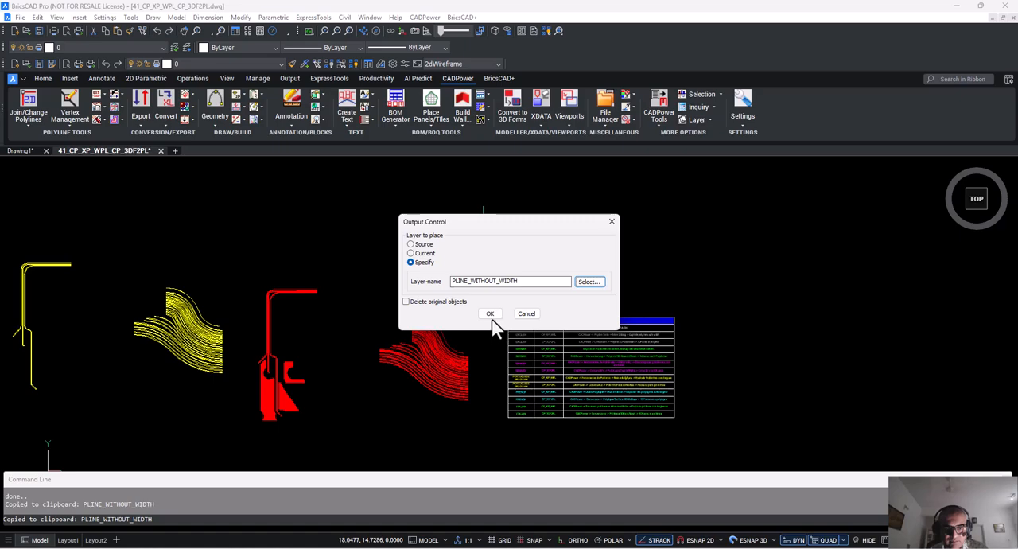
{"action": "left_click", "coordinate": [490, 314]}
Move the newly created polylines away from the red solids to beside the yellow profile's lower branches.
{"action": "scroll", "coordinate": [489, 311], "scroll_direction": "up", "scroll_amount": 3}
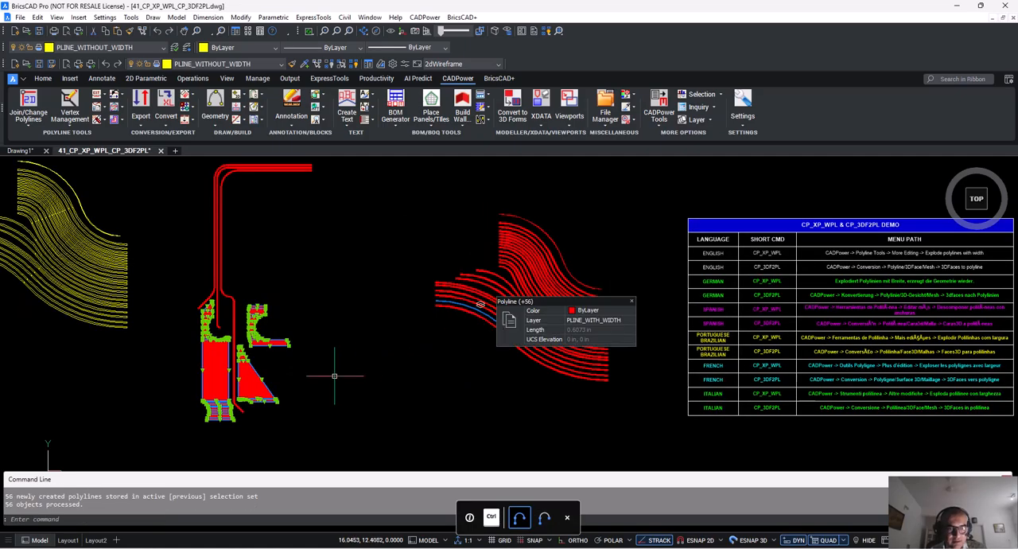
{"action": "scroll", "coordinate": [211, 334], "scroll_direction": "down", "scroll_amount": 3}
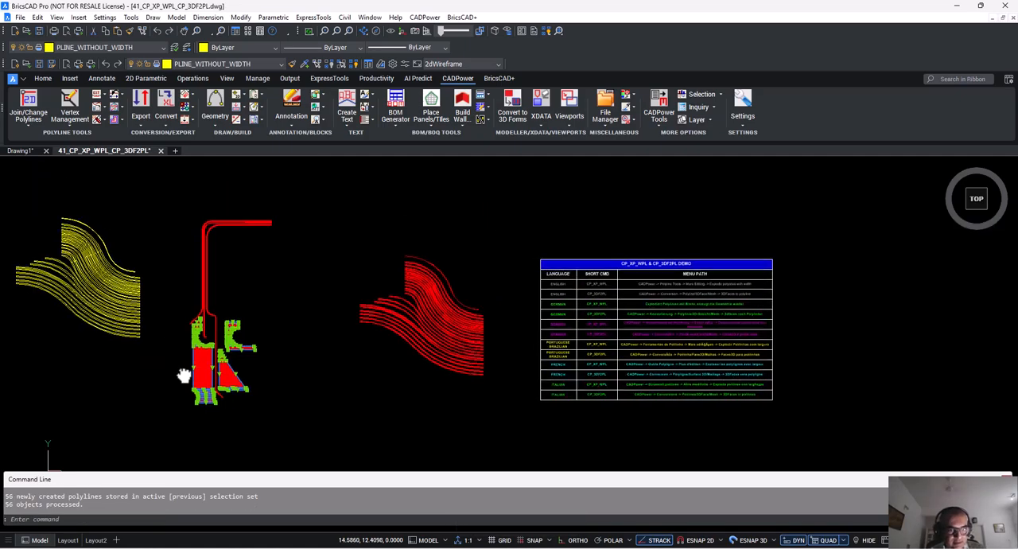
{"action": "middle_click_drag", "start_coordinate": [182, 308], "coordinate": [442, 376]}
{"action": "type", "text": "m"}
{"action": "key", "text": "Return"}
{"action": "left_click", "coordinate": [427, 396]}
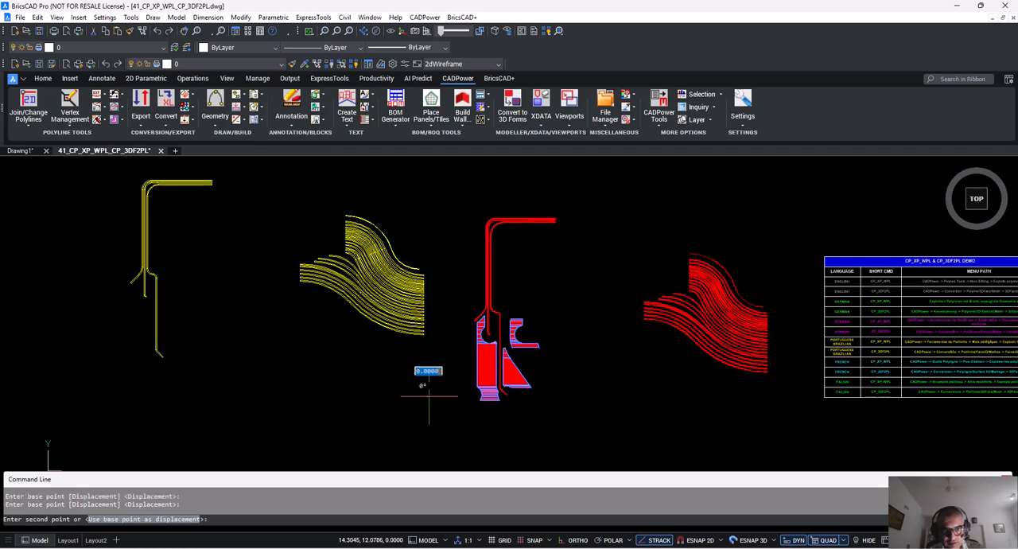
{"action": "left_click", "coordinate": [137, 370]}
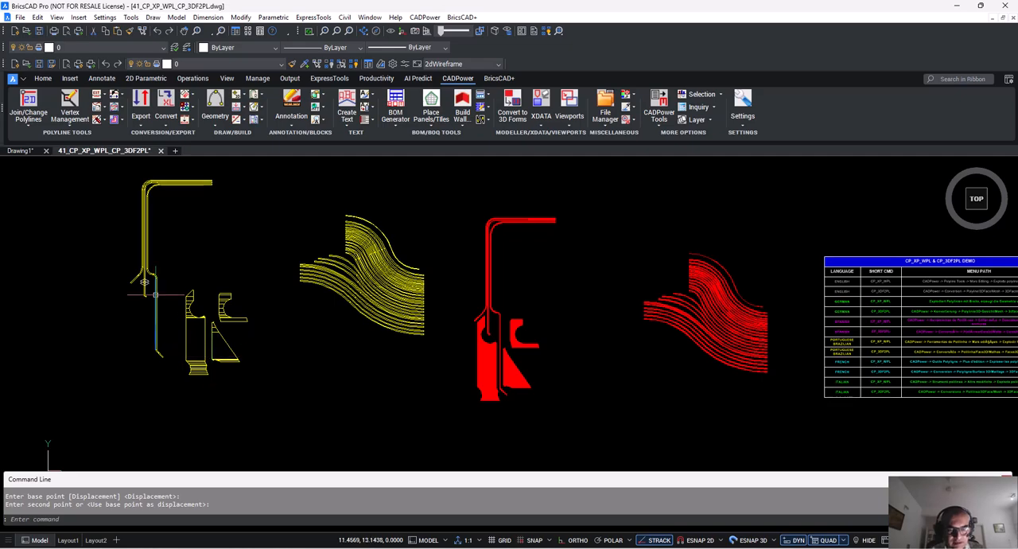
Inspect the converted polylines beside the yellow profile, selecting the large rectangular outline.
{"action": "scroll", "coordinate": [181, 326], "scroll_direction": "up", "scroll_amount": 5}
{"action": "key", "text": "Escape"}
{"action": "left_click", "coordinate": [225, 336]}
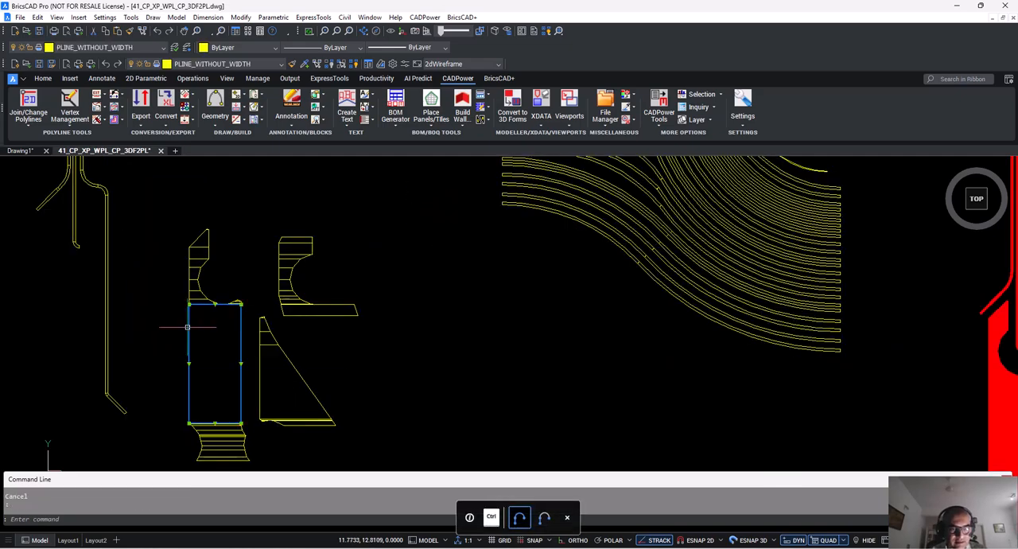
{"action": "key", "text": "Escape"}
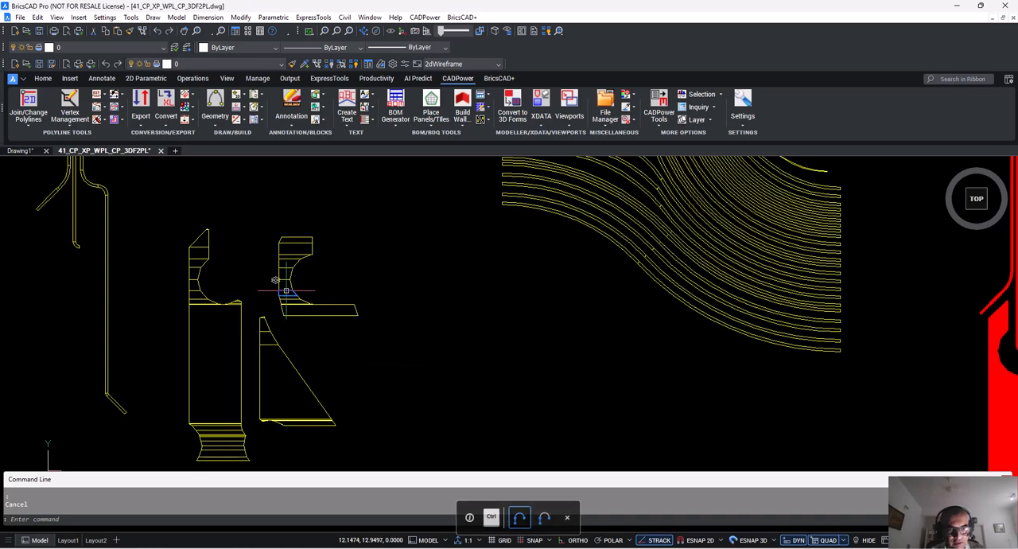
{"action": "mouse_move", "coordinate": [279, 287]}
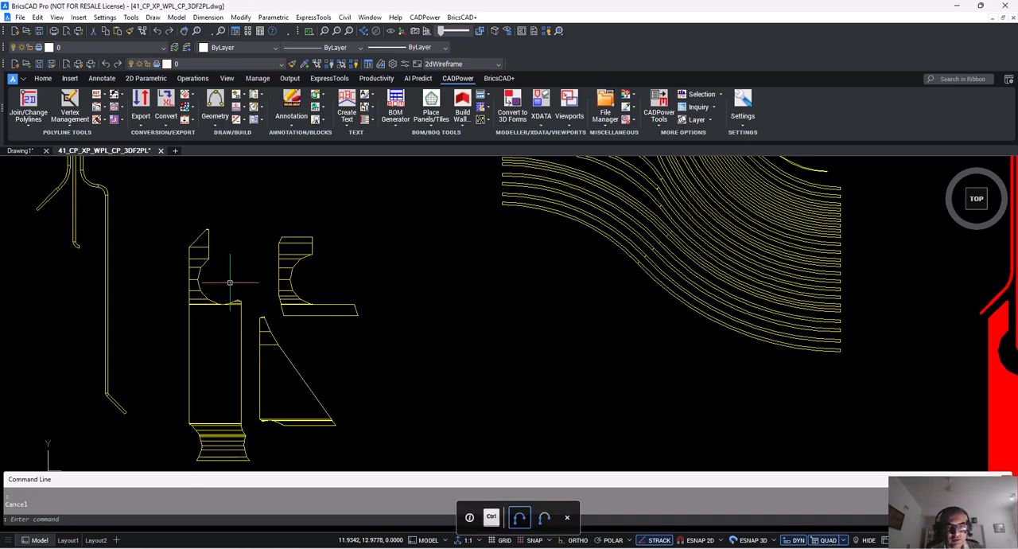
{"action": "scroll", "coordinate": [225, 286], "scroll_direction": "down", "scroll_amount": 4}
{"action": "middle_click_drag", "start_coordinate": [223, 294], "coordinate": [205, 343]}
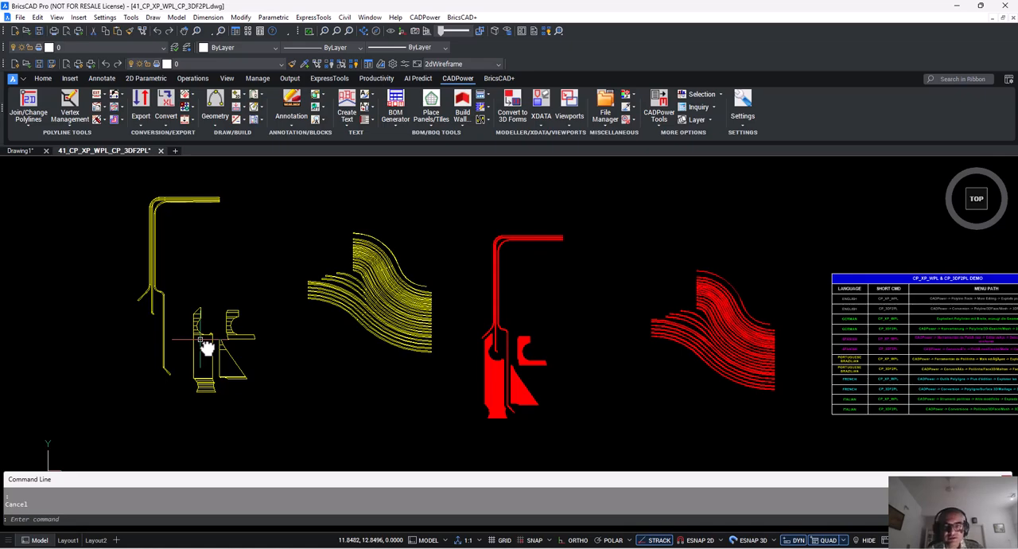
Review the red source geometry and the CP_XP_WPL & CP_3DF2PL table of commands and menu paths.
{"action": "scroll", "coordinate": [477, 390], "scroll_direction": "down", "scroll_amount": 1}
{"action": "mouse_move", "coordinate": [517, 389]}
{"action": "middle_mouse_down"}
{"action": "mouse_move", "coordinate": [466, 369]}
{"action": "mouse_move", "coordinate": [310, 355]}
{"action": "middle_mouse_up"}
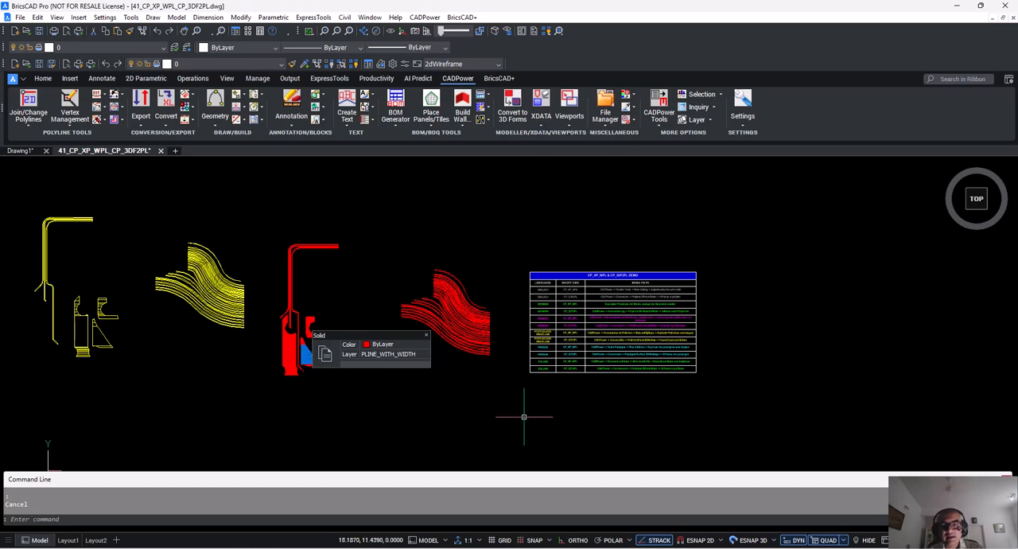
{"action": "scroll", "coordinate": [600, 395], "scroll_direction": "up", "scroll_amount": 1}
{"action": "mouse_move", "coordinate": [595, 391]}
{"action": "middle_mouse_down"}
{"action": "mouse_move", "coordinate": [527, 427]}
{"action": "mouse_move", "coordinate": [477, 426]}
{"action": "middle_mouse_up"}
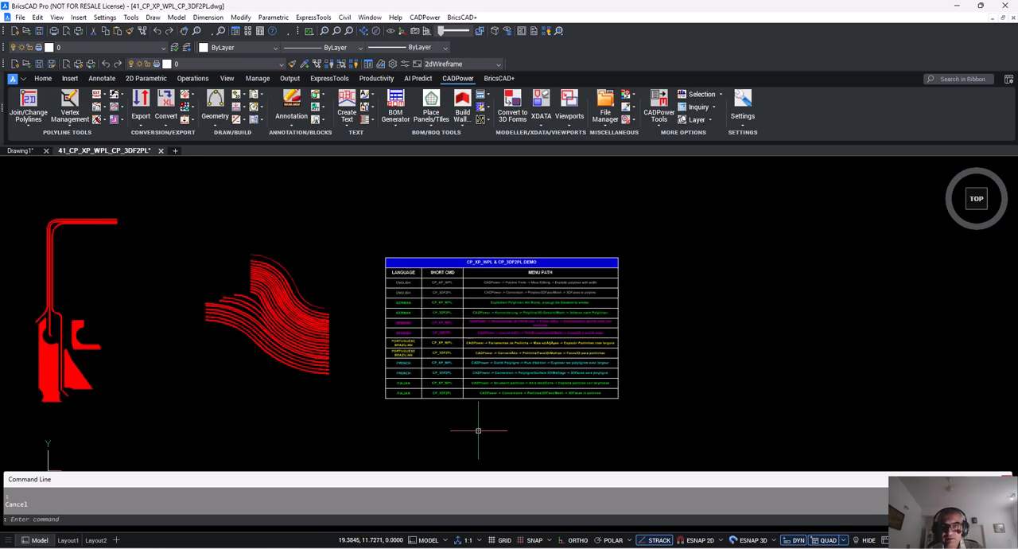
{"action": "scroll", "coordinate": [477, 425], "scroll_direction": "up", "scroll_amount": 1}
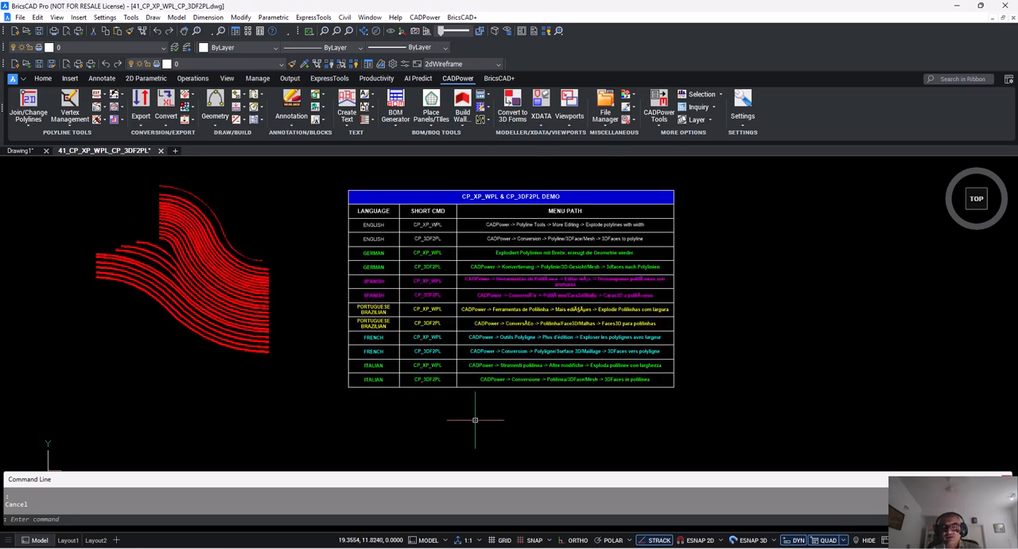